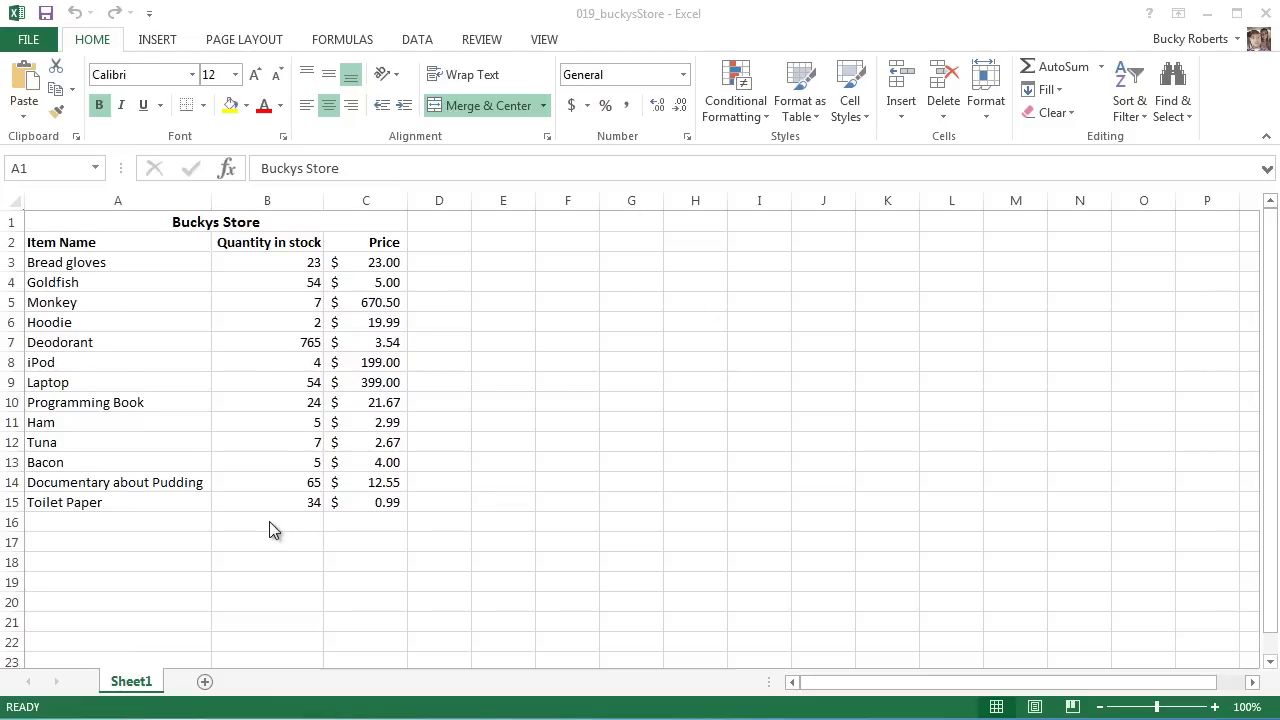
Select the whole Buckys Store list from the title to the last price, then clear the selection
left_click(165, 525)
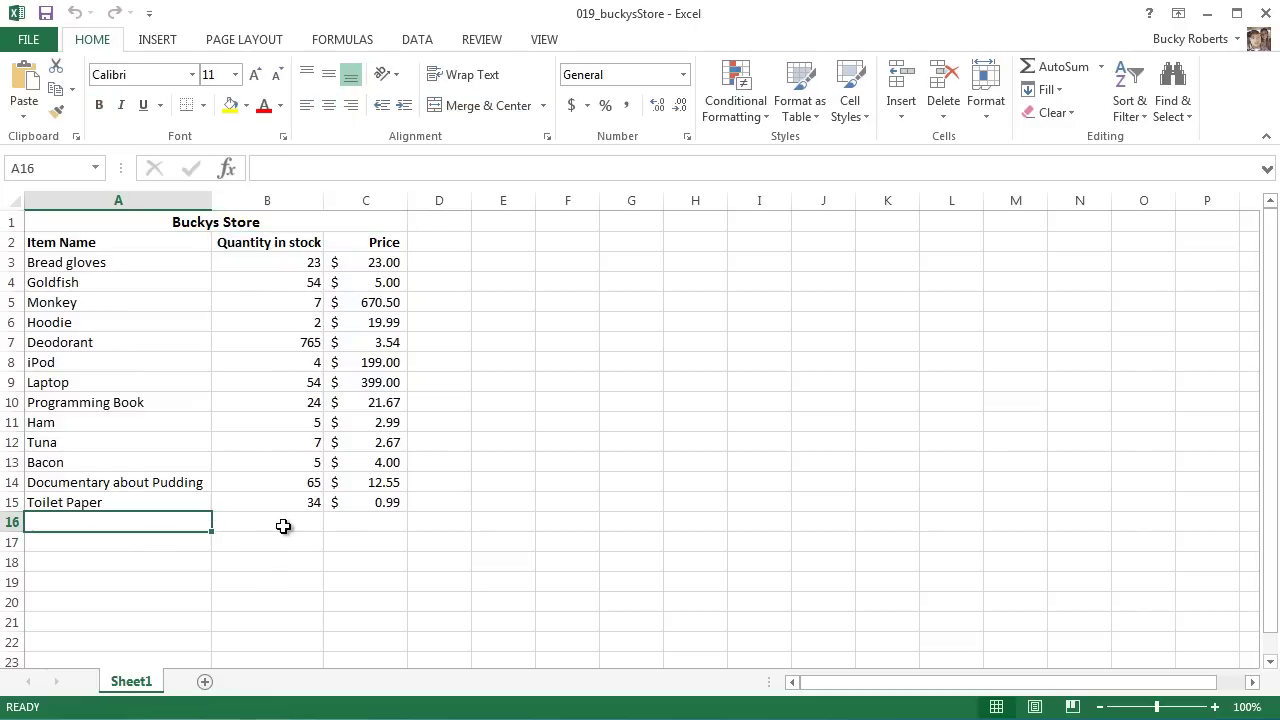
left_click(285, 523)
left_click(358, 521)
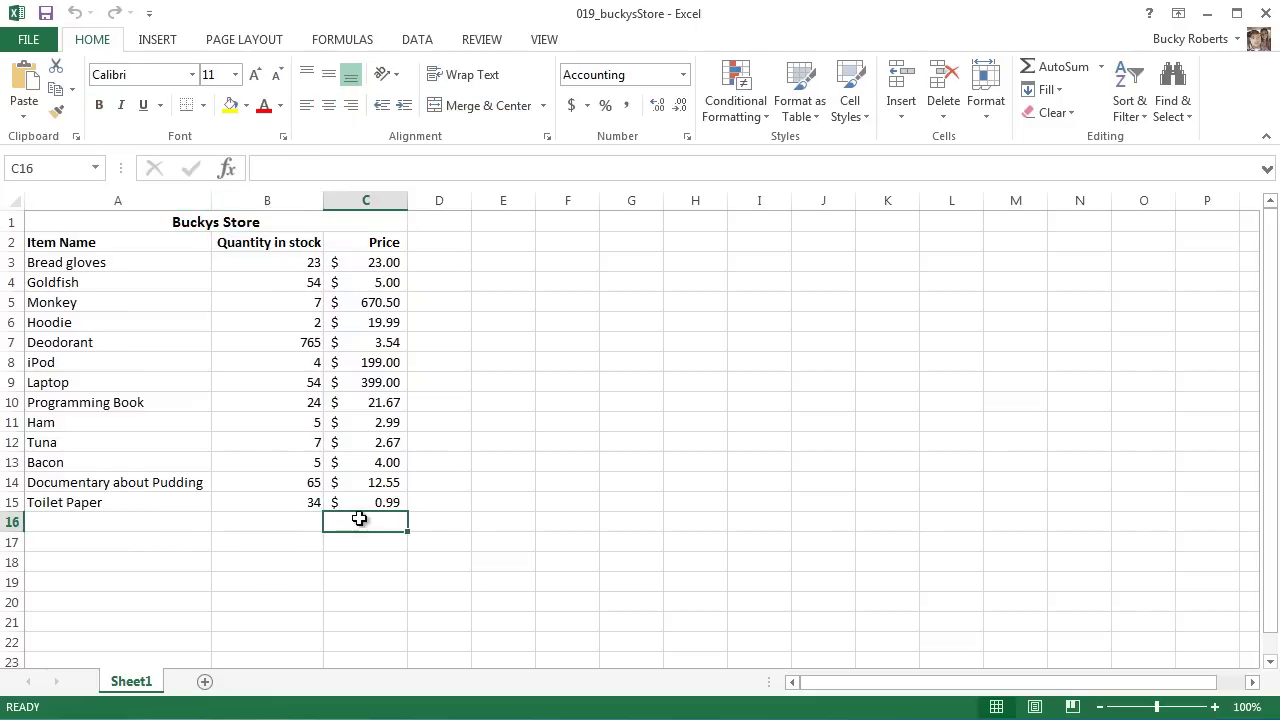
left_click_drag(360, 502, 91, 218)
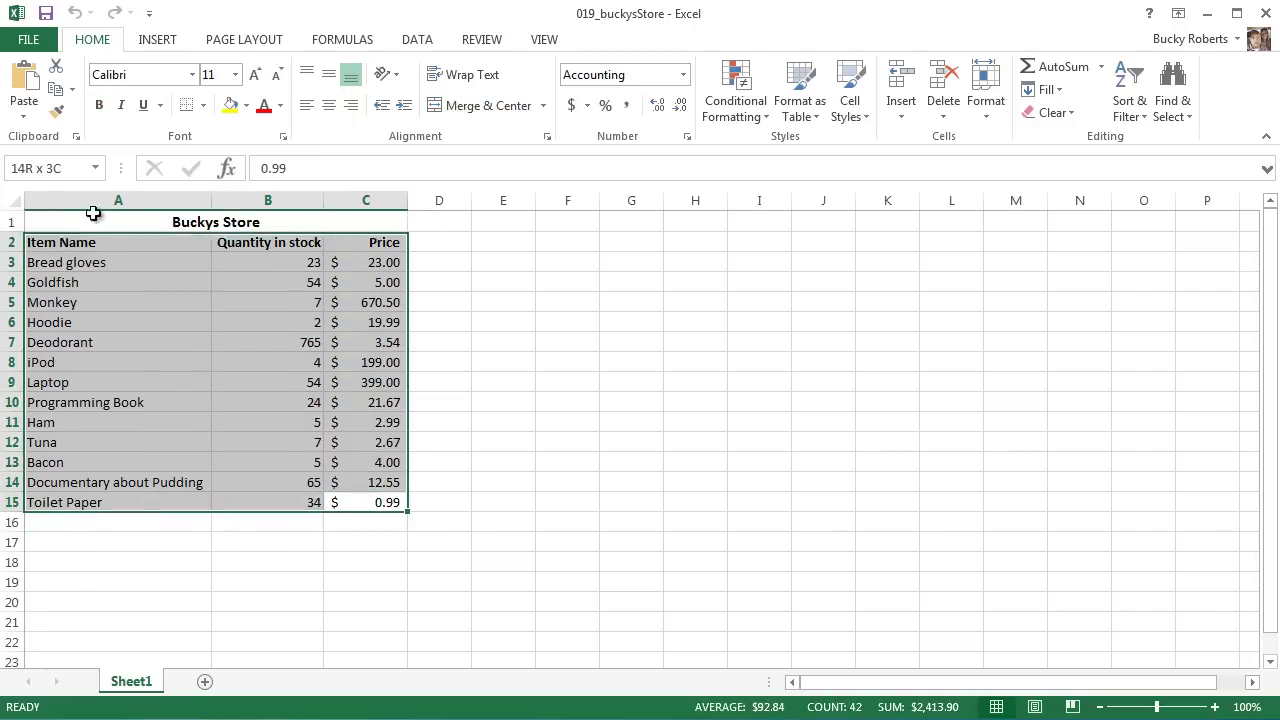
left_click(544, 362)
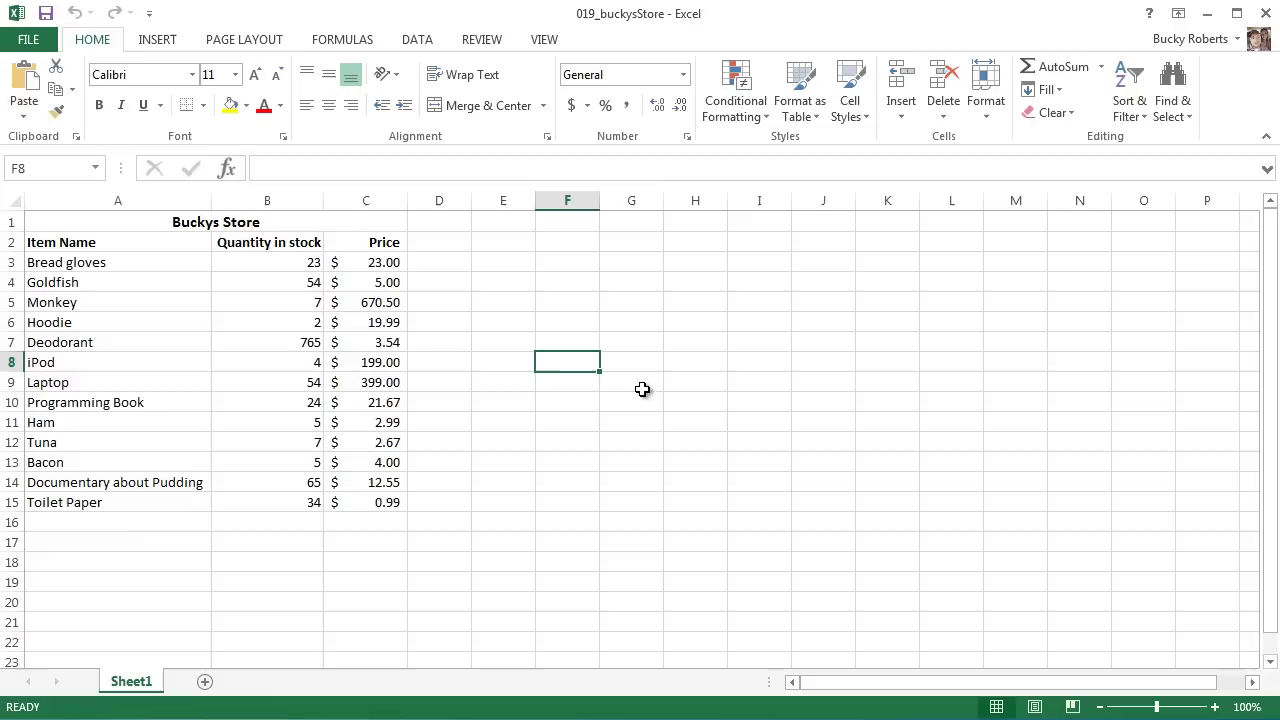
Select the item rows below the headers, then place the cursor inside the data list
left_click(268, 370)
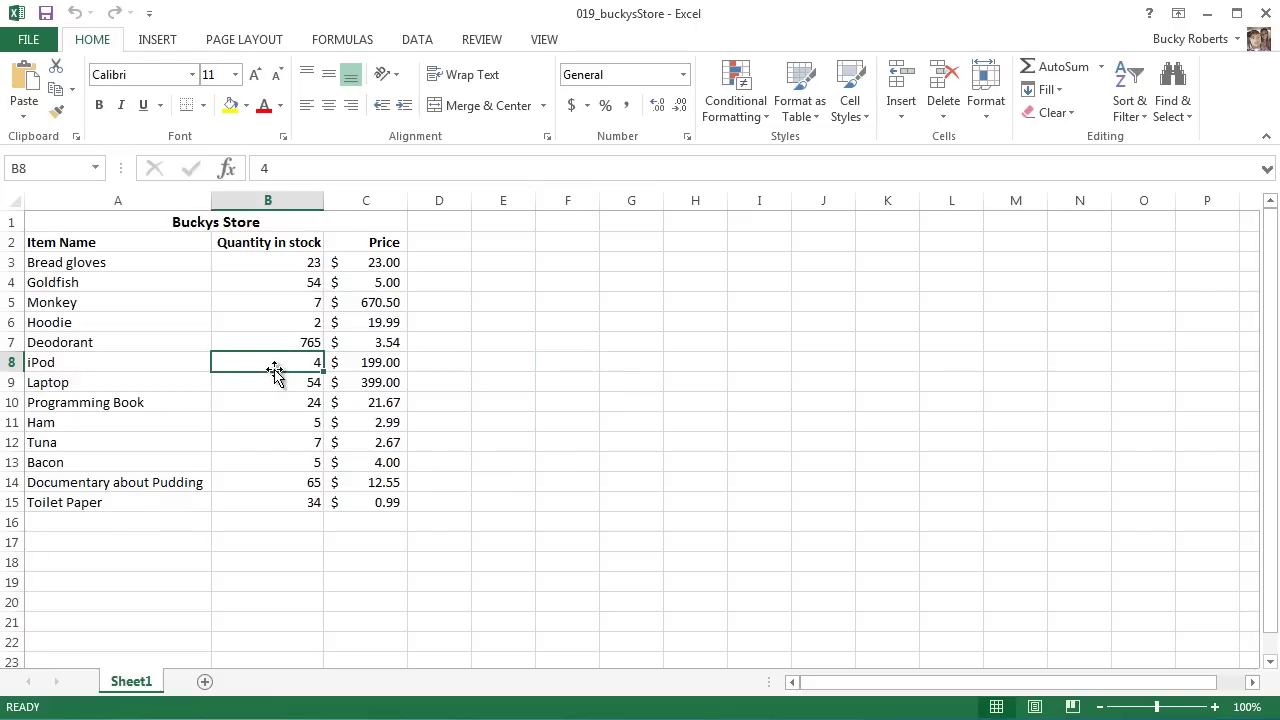
left_click(282, 326)
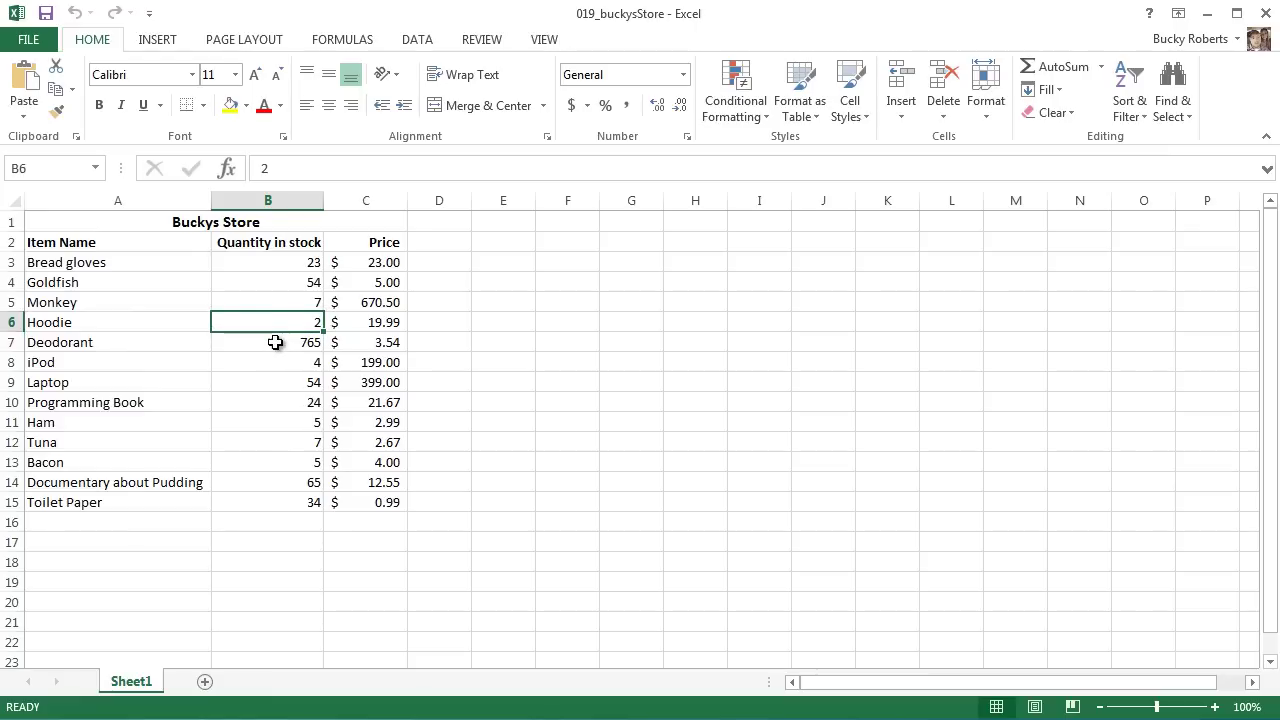
left_click(172, 328)
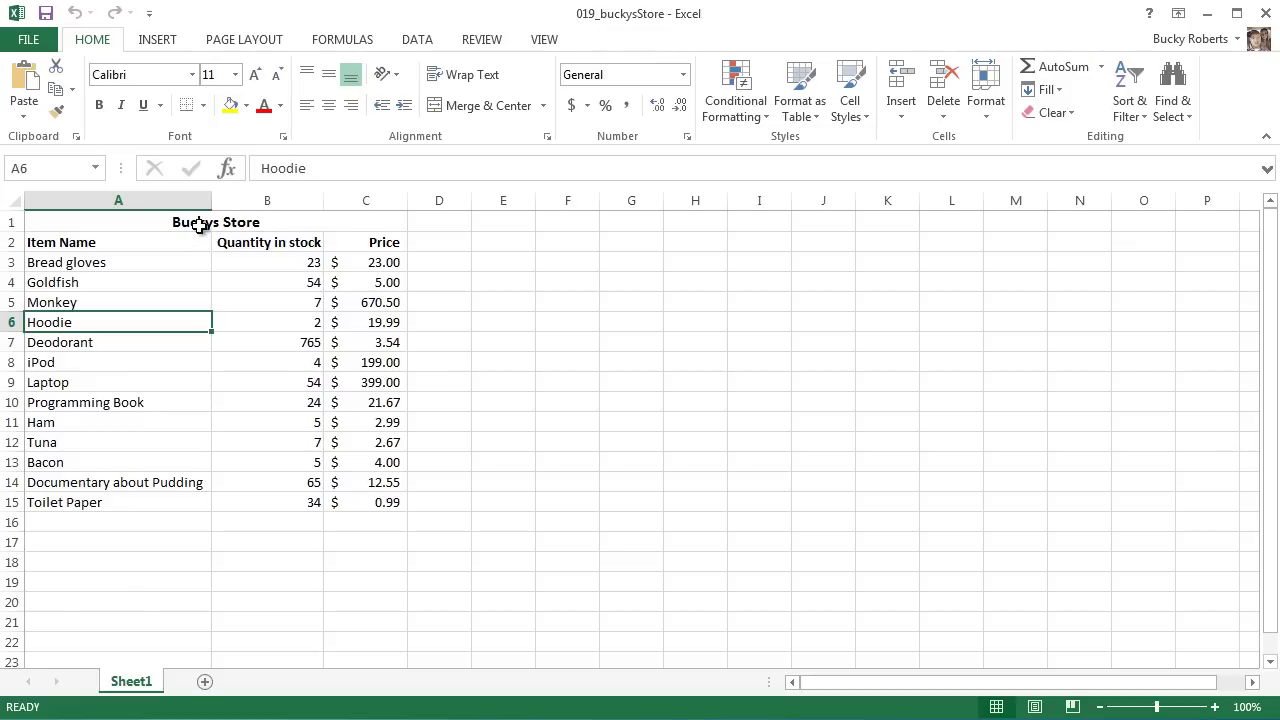
left_click(120, 274)
left_click_drag(120, 274, 354, 502)
left_click(237, 383)
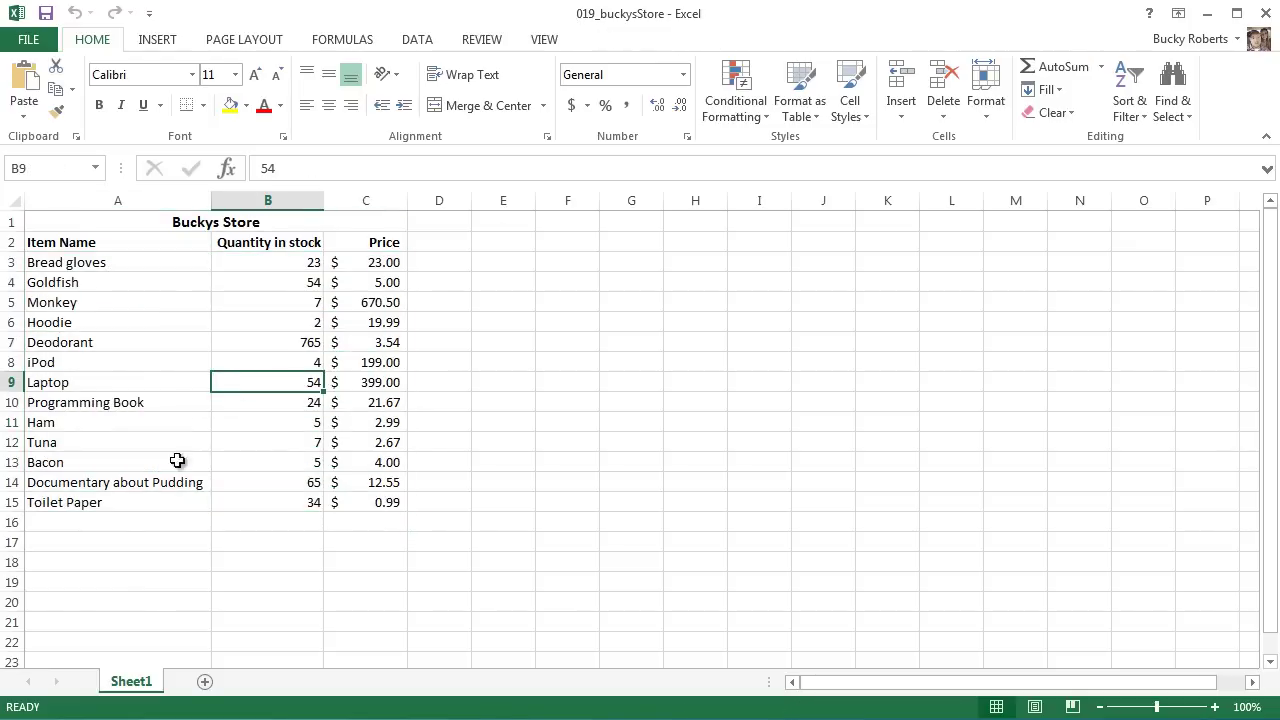
left_click(124, 482)
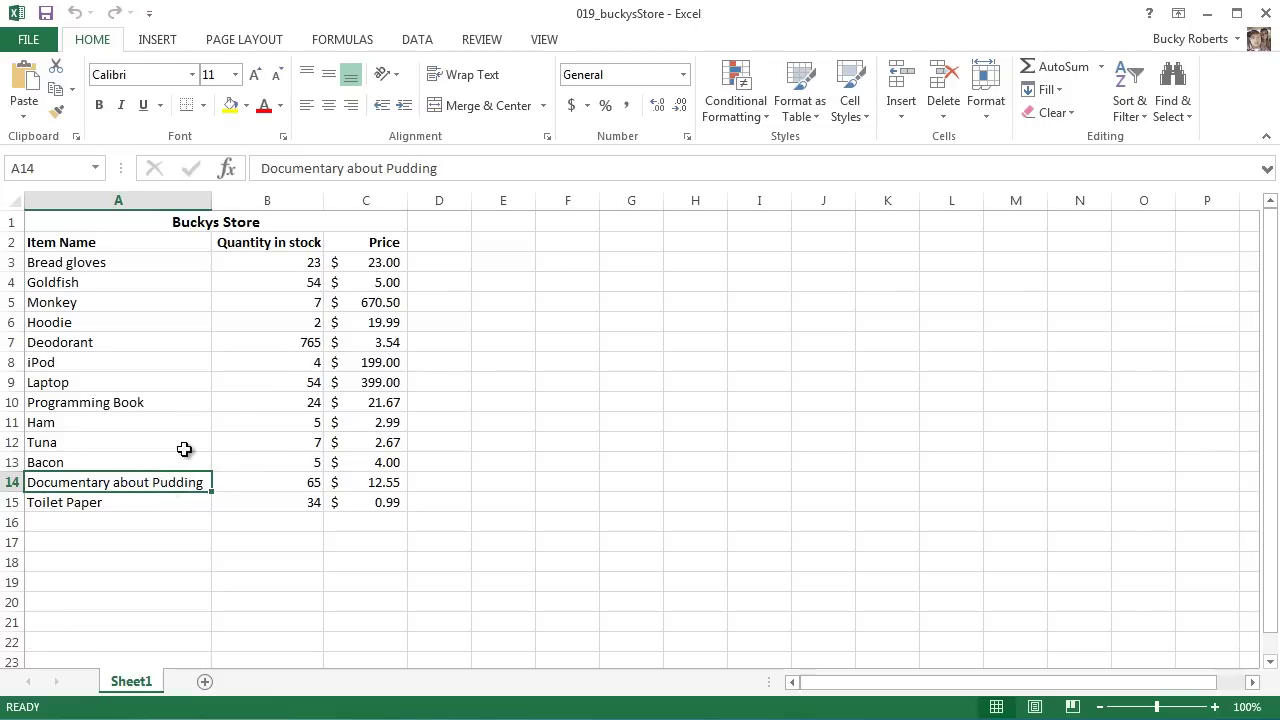
left_click(253, 364)
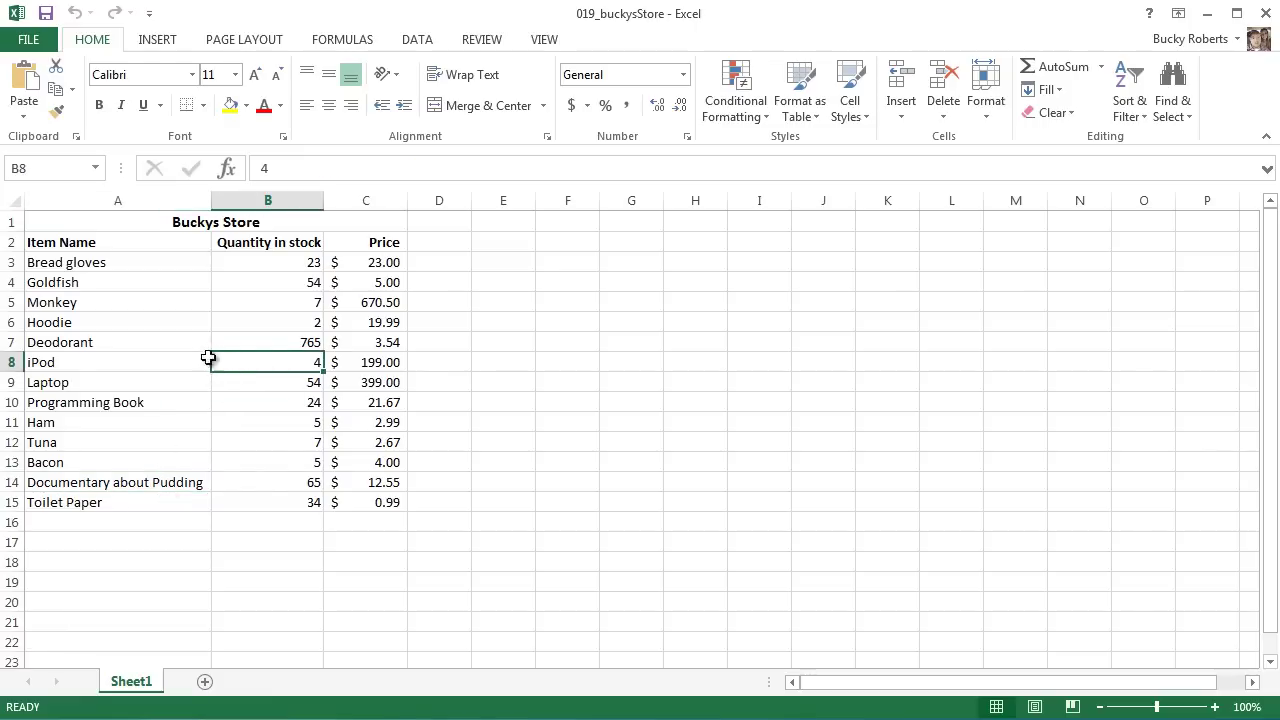
Insert a table over A2:C15, keeping 'My table has headers' checked
left_click(160, 40)
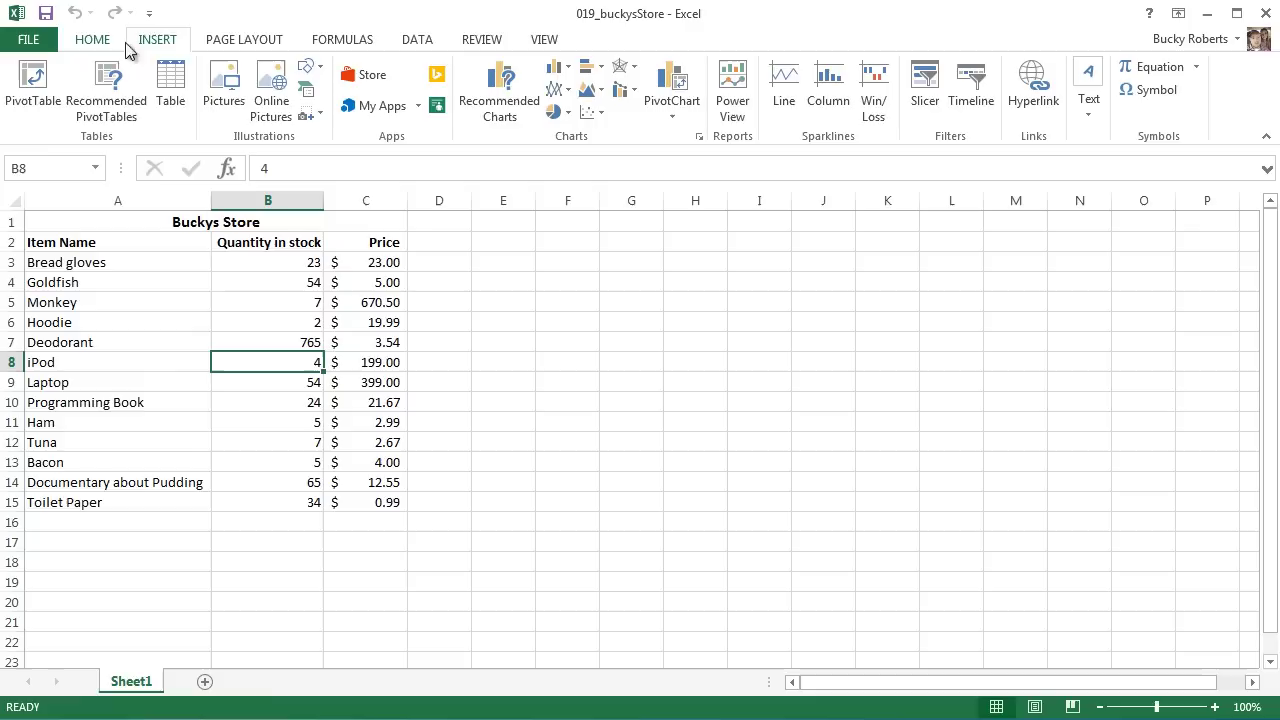
left_click(171, 88)
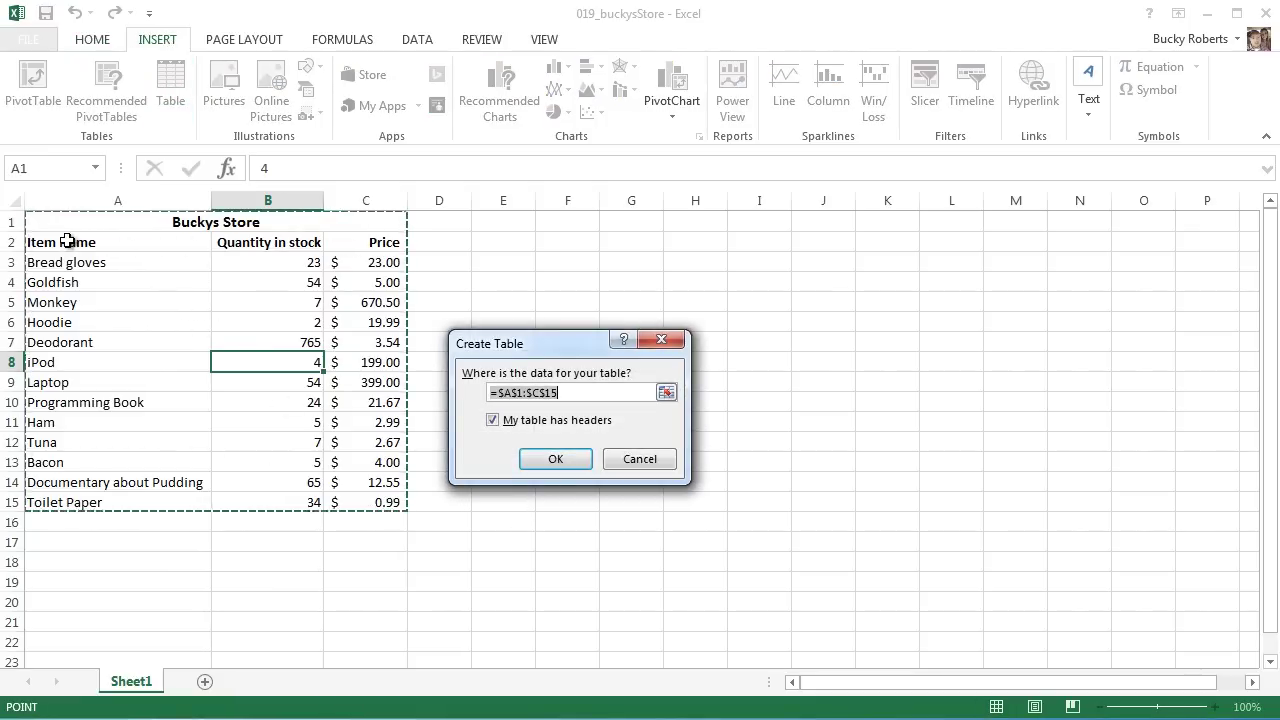
left_click_drag(67, 241, 380, 503)
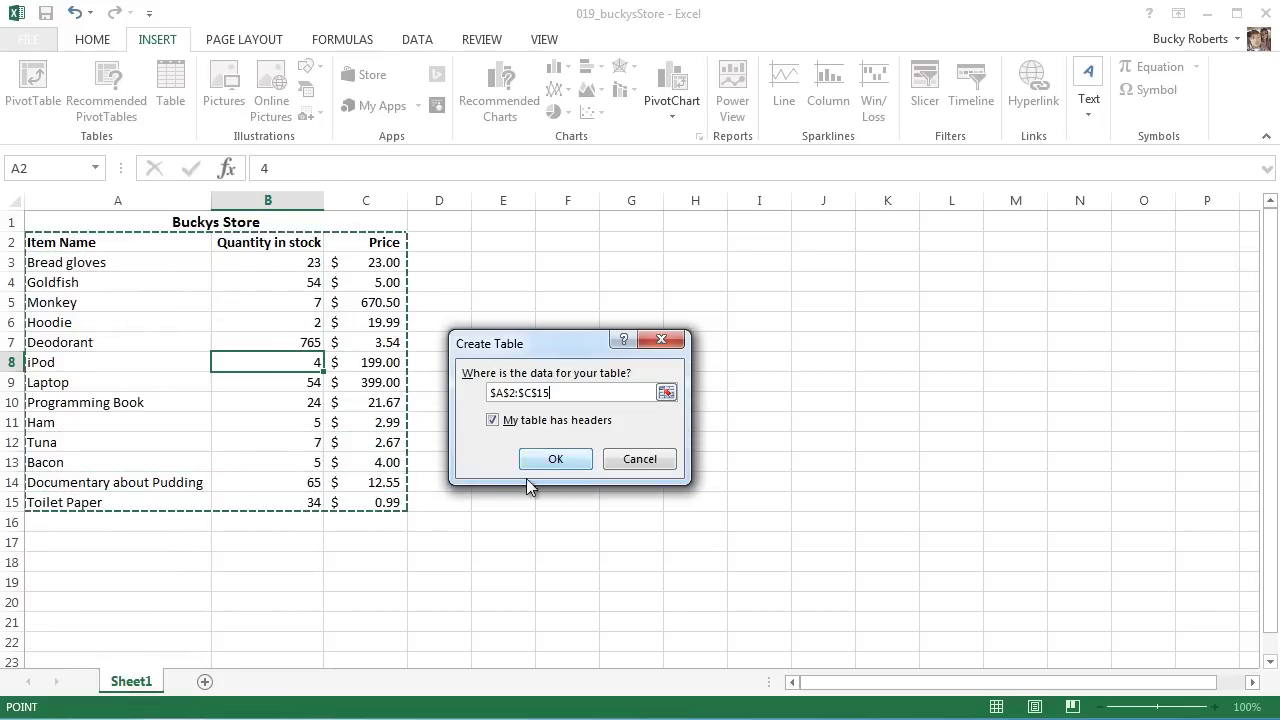
left_click(552, 456)
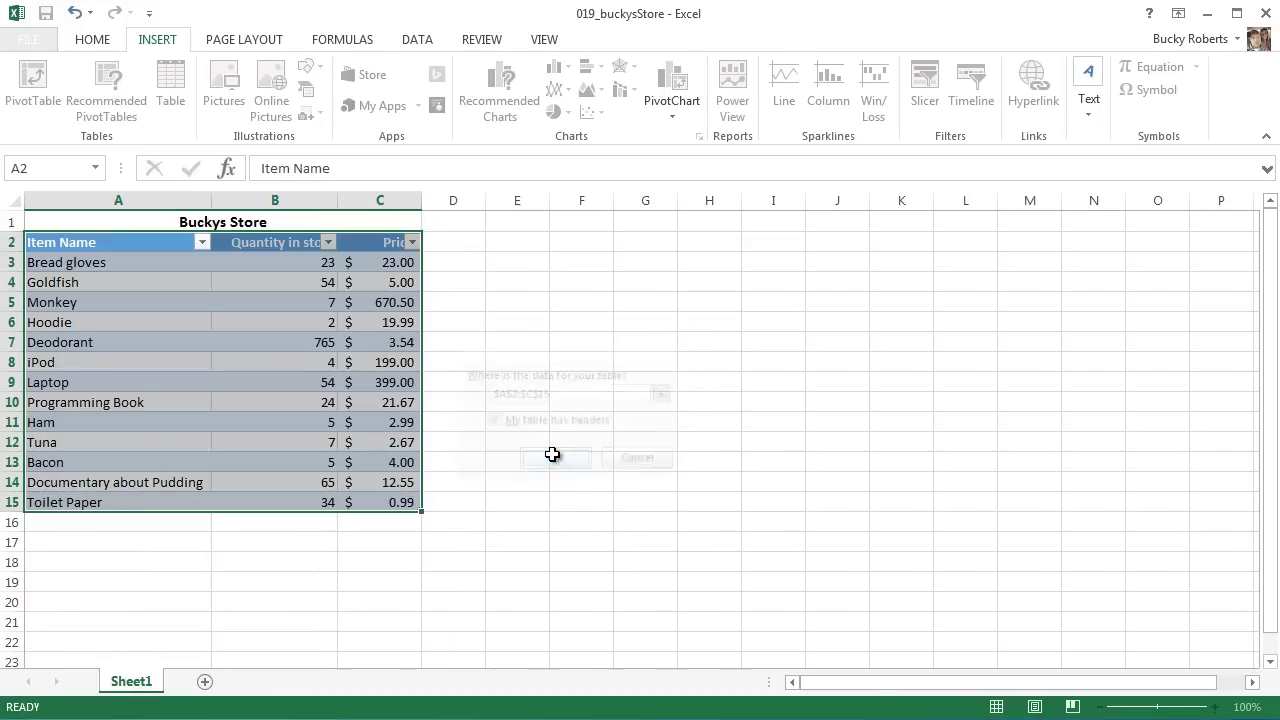
left_click(465, 262)
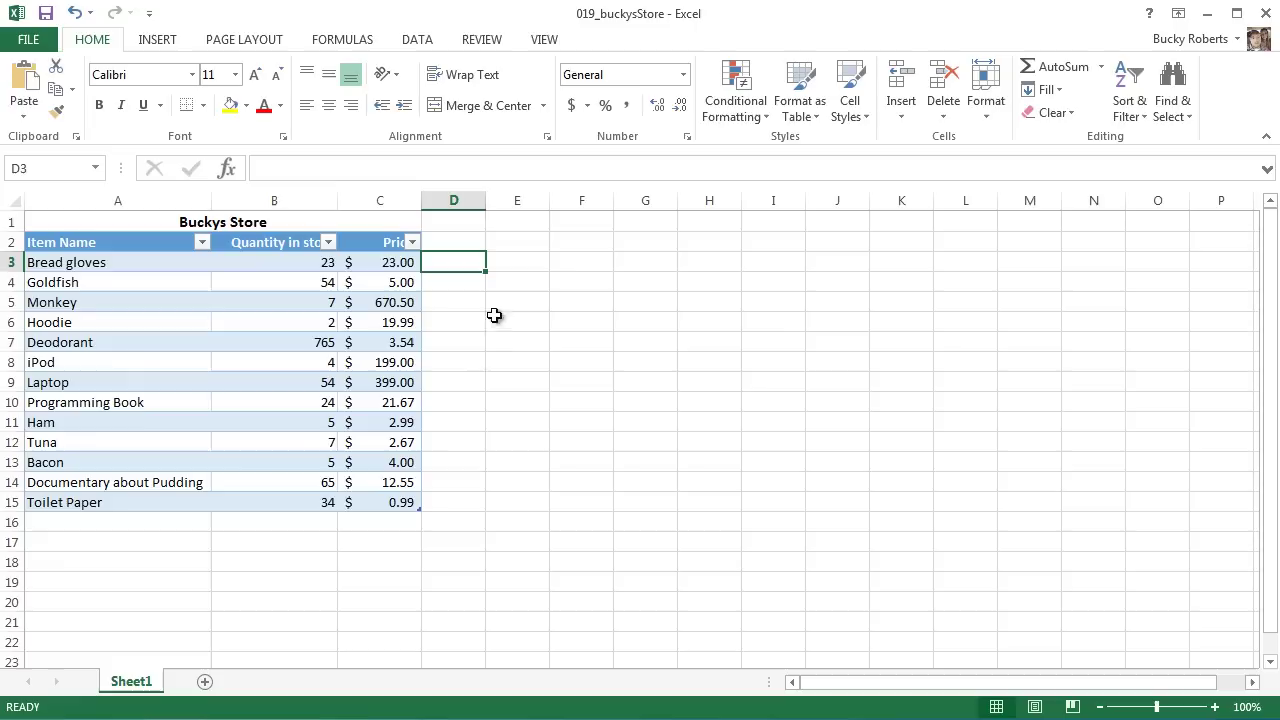
left_click(127, 200)
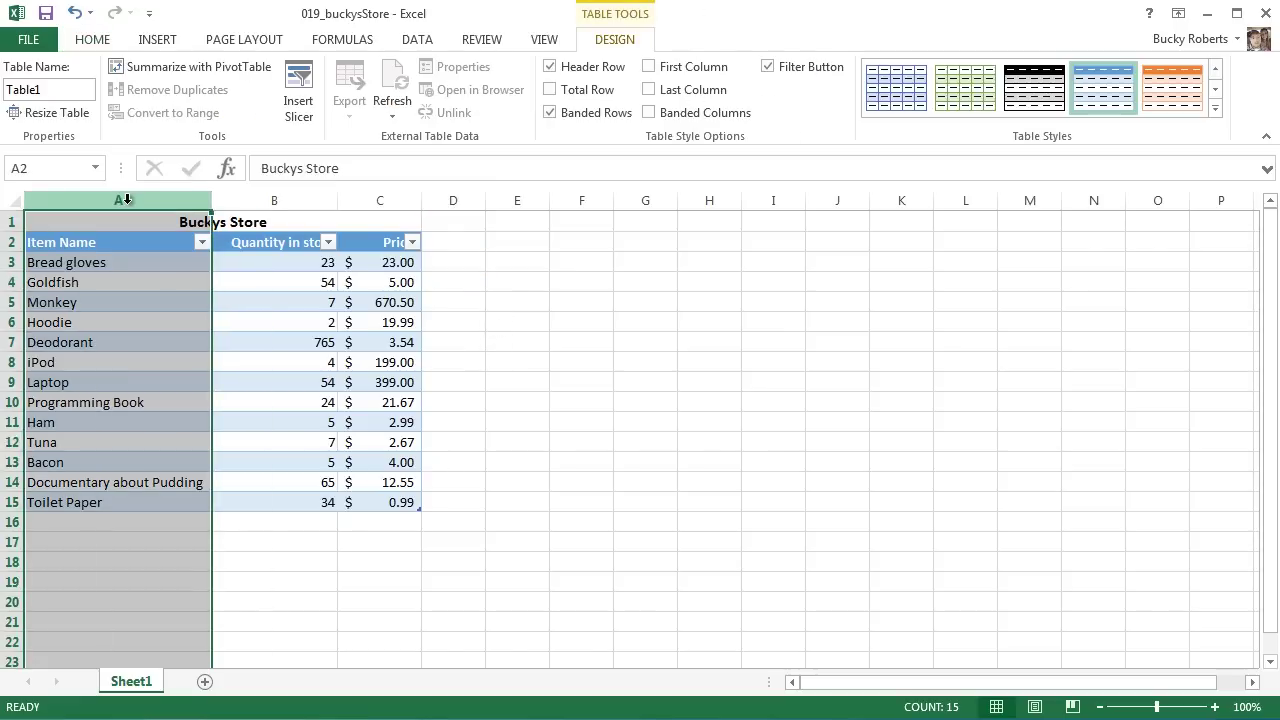
left_click(284, 200)
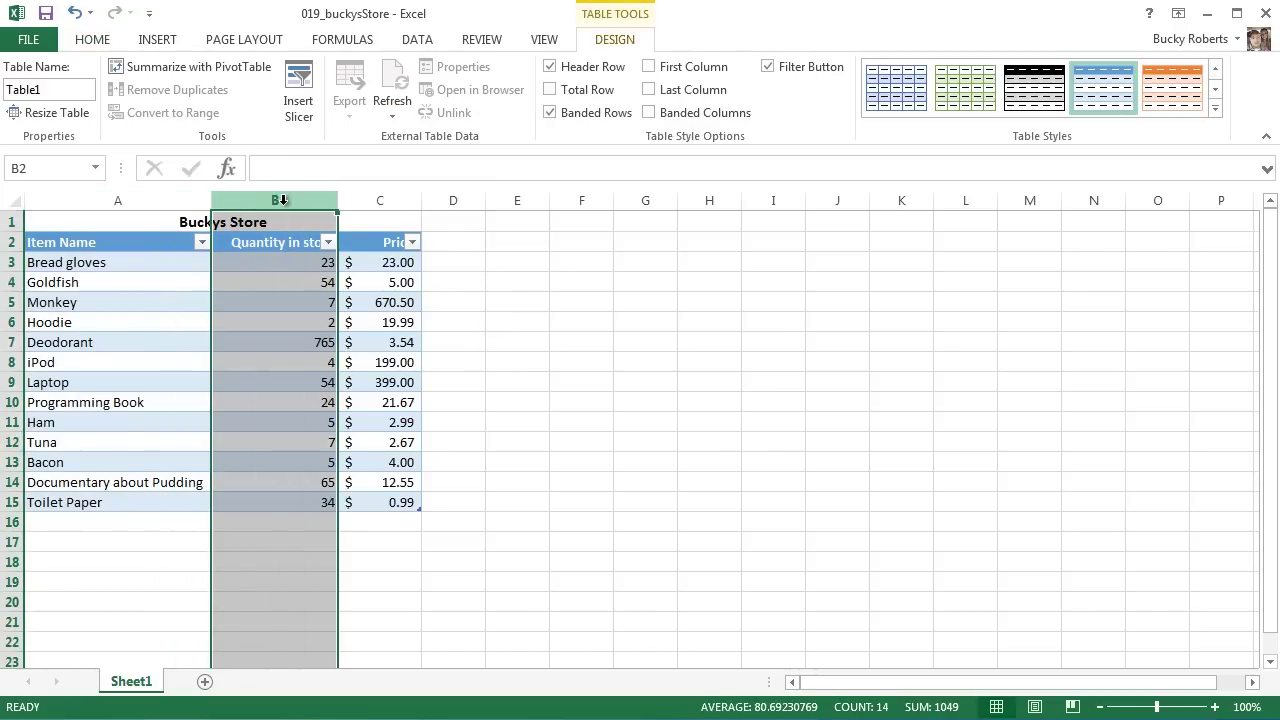
left_click(378, 200)
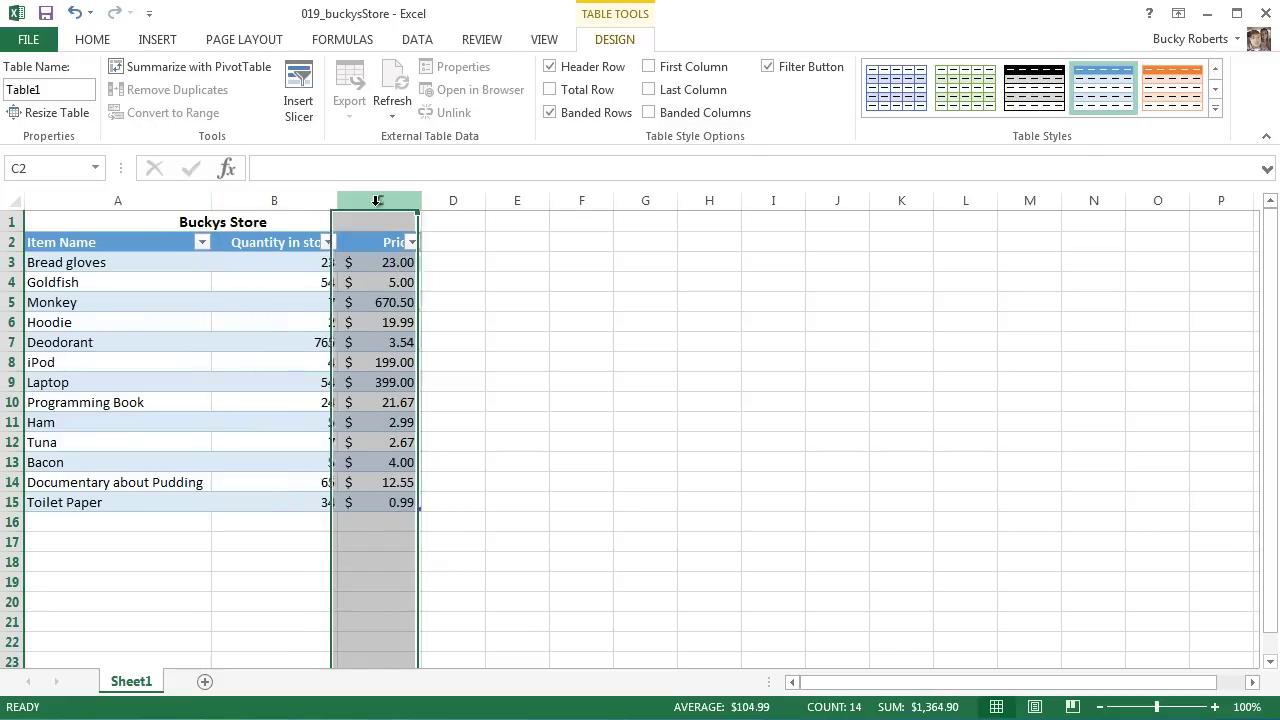
left_click(468, 288)
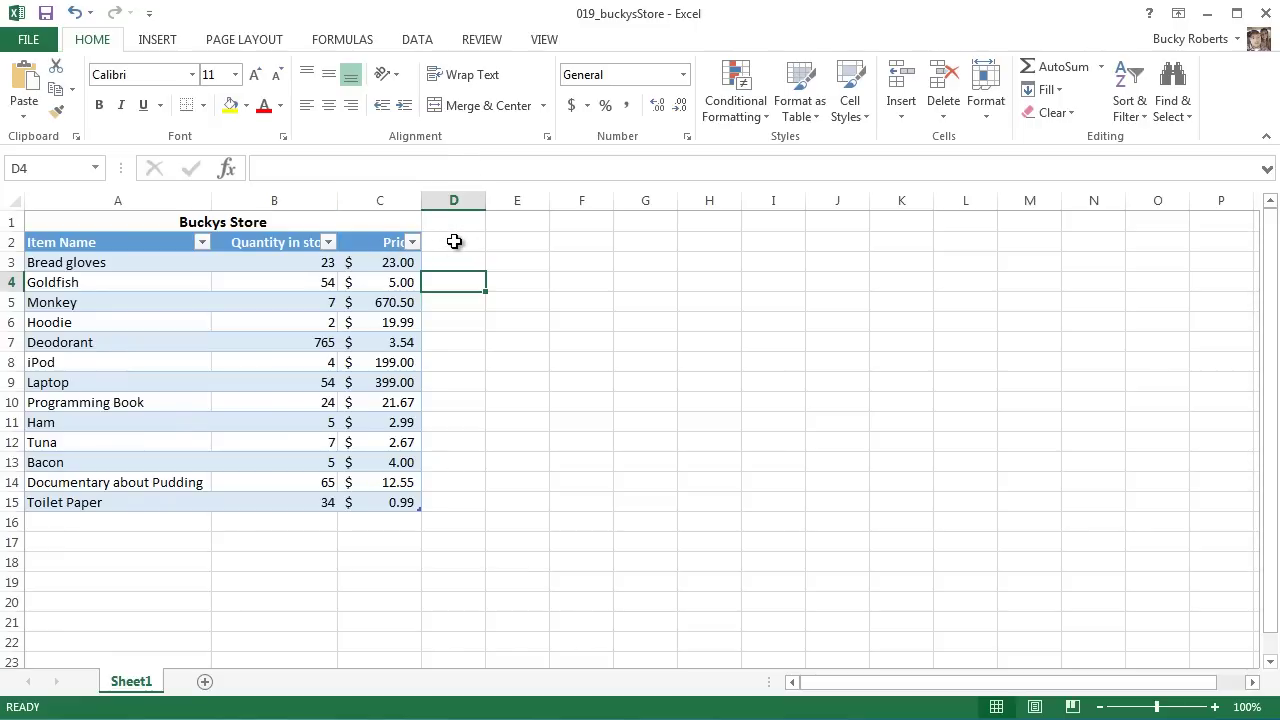
left_click(460, 242)
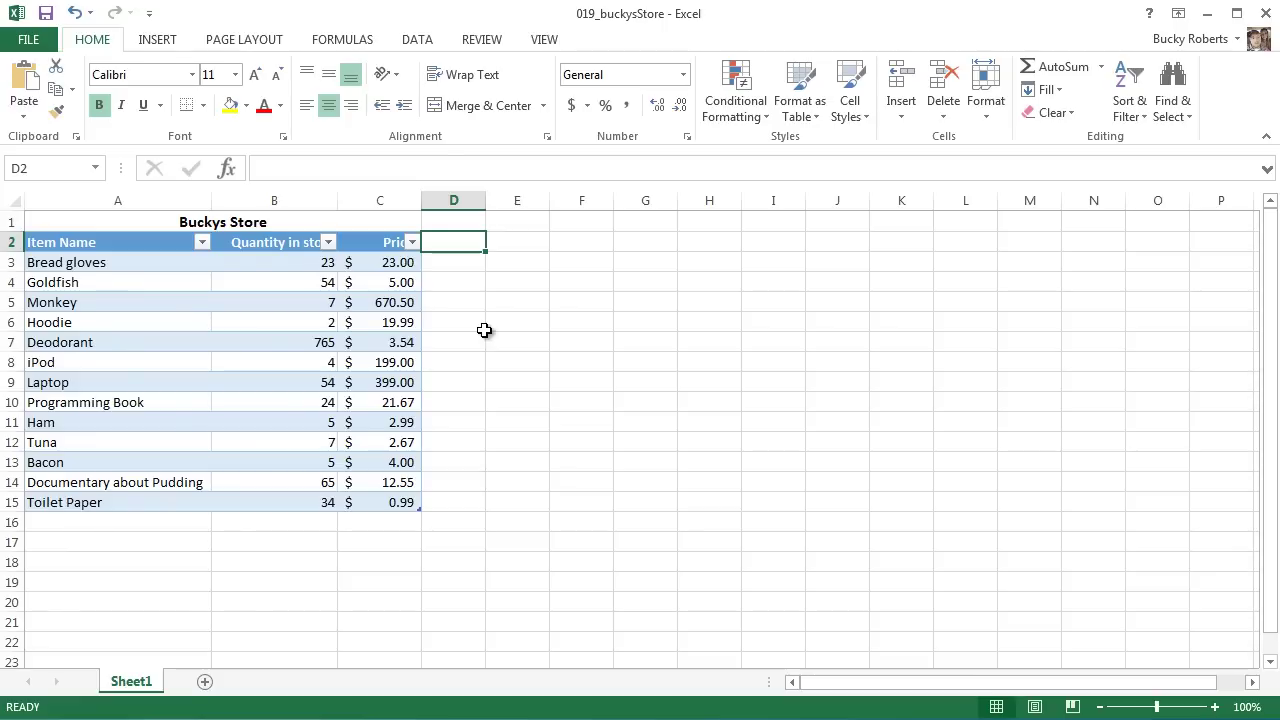
Enter the header 'Total Value' in D2 so the table extends to column D
type("Total Valu")
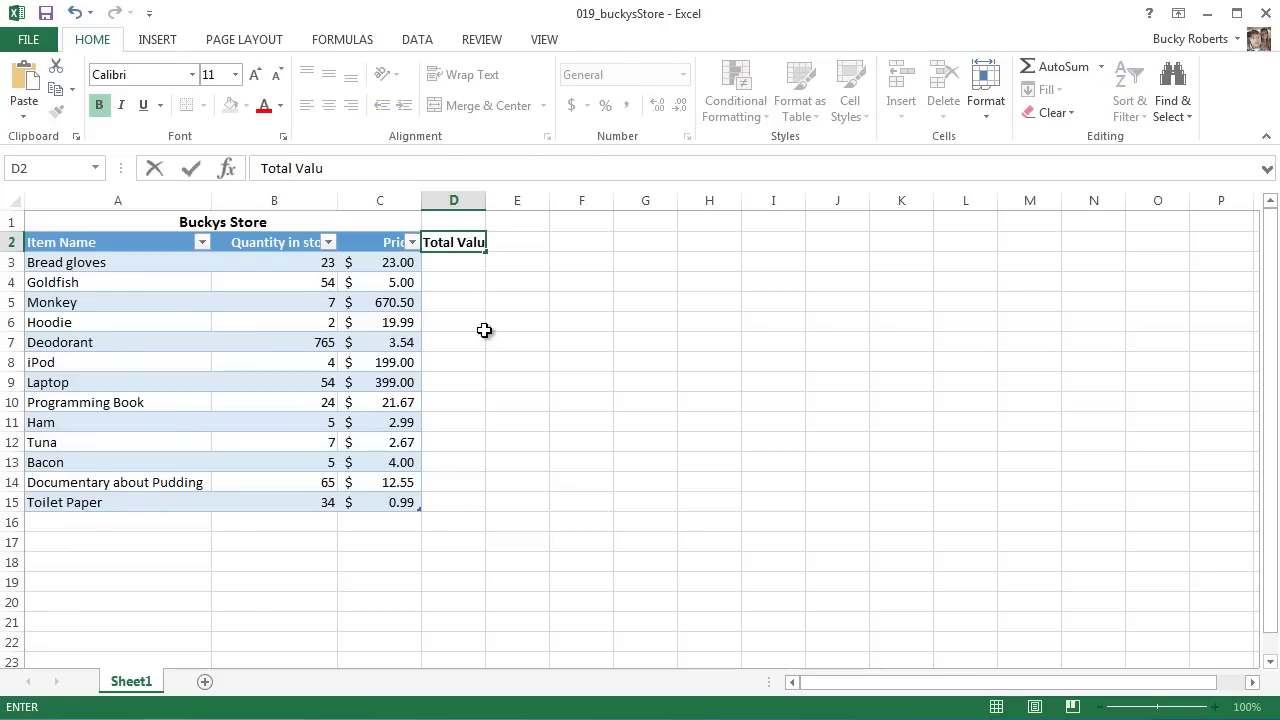
type("e")
key("Return")
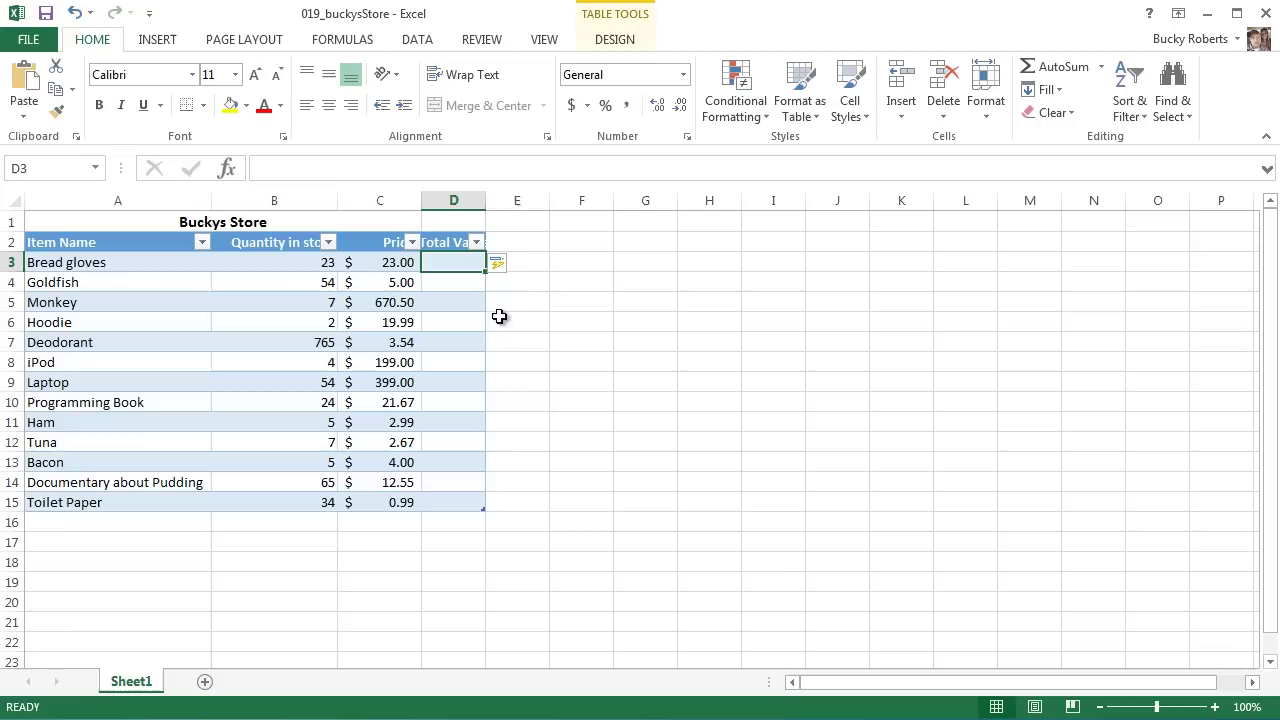
left_click_drag(486, 200, 517, 200)
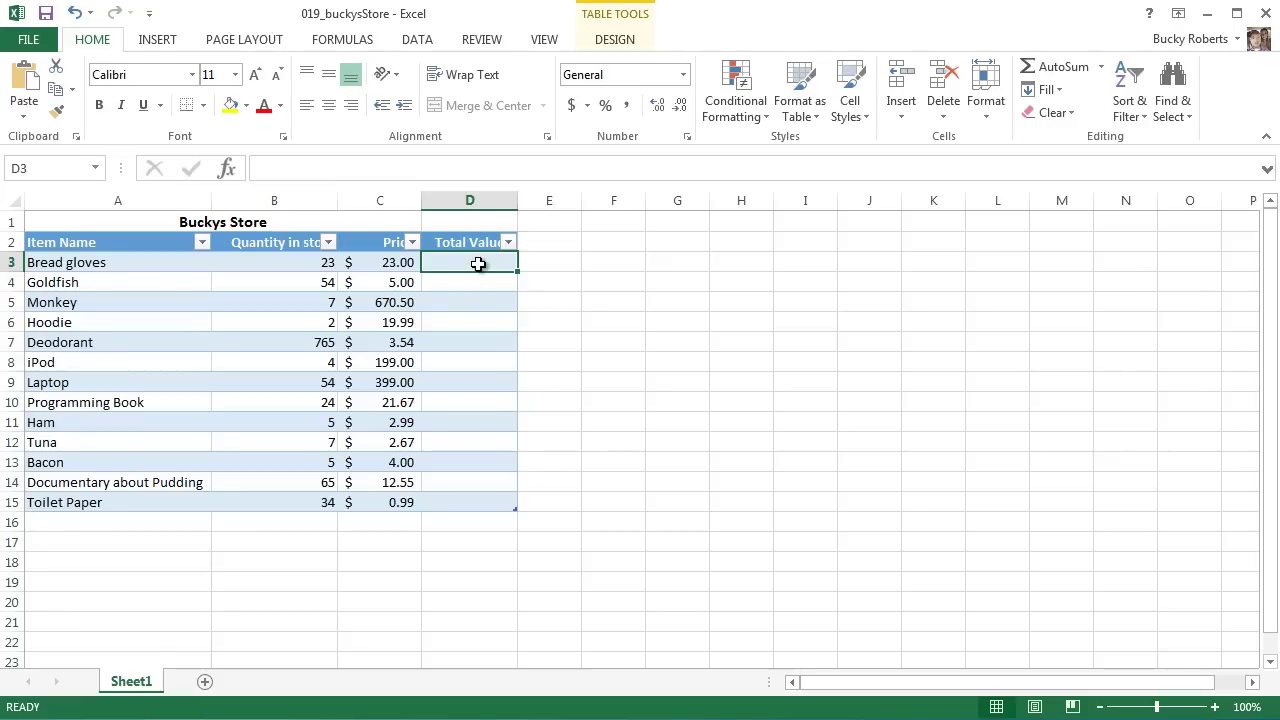
left_click(70, 262)
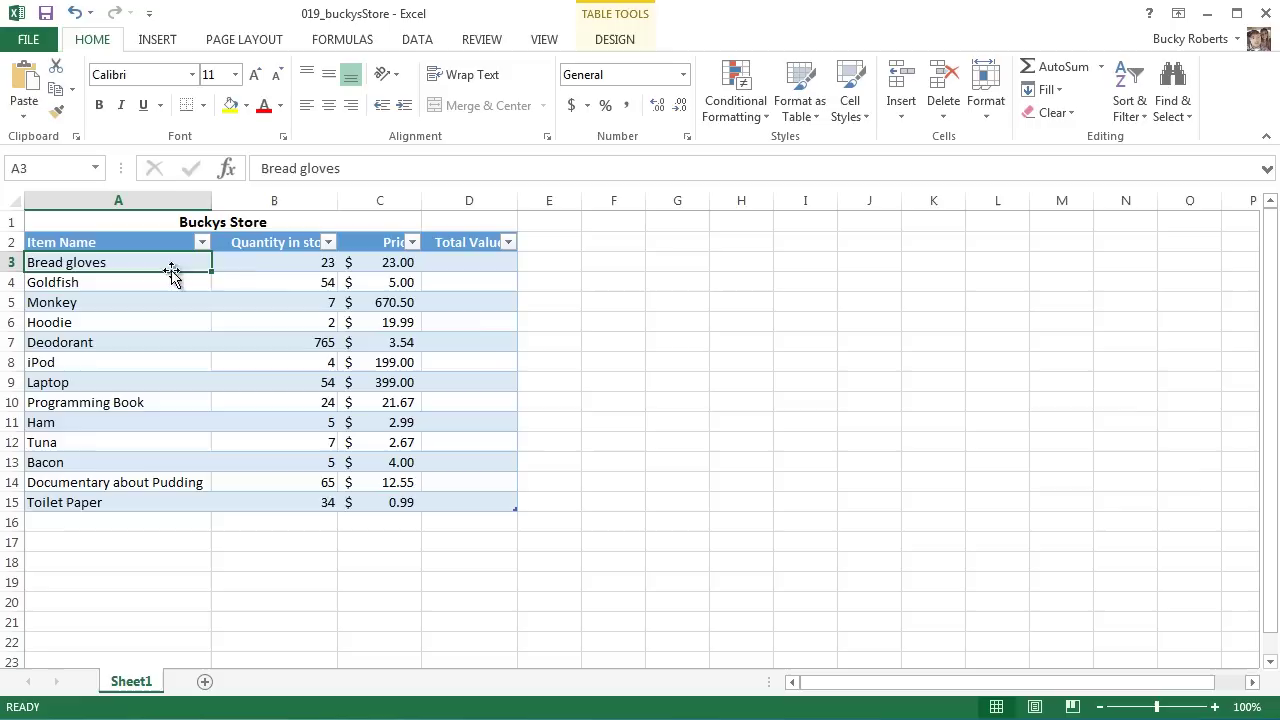
left_click(294, 264)
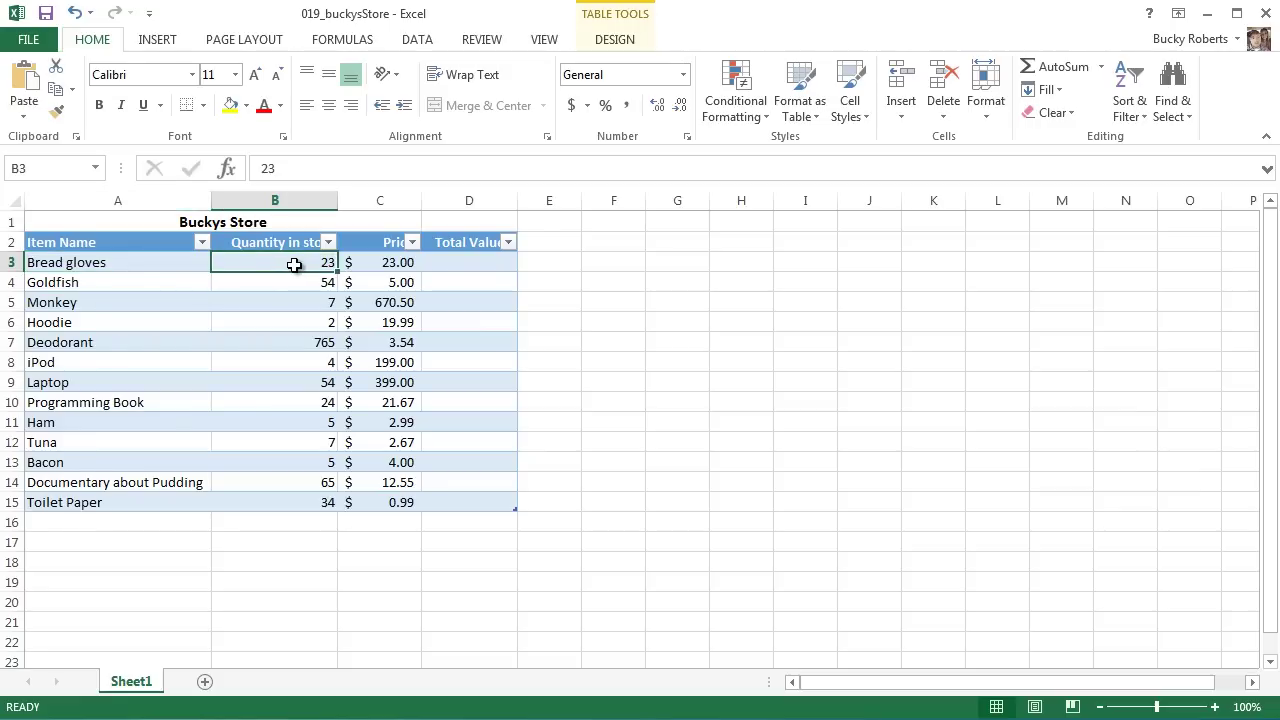
left_click(393, 264)
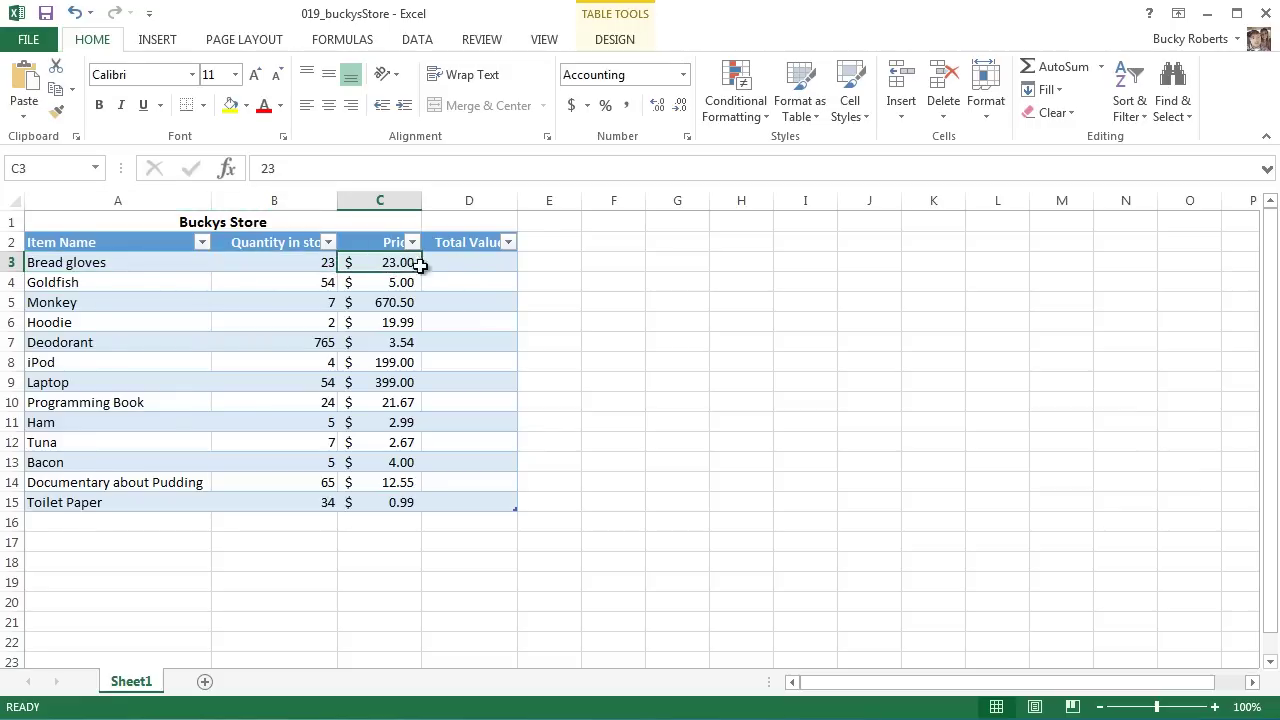
left_click(476, 263)
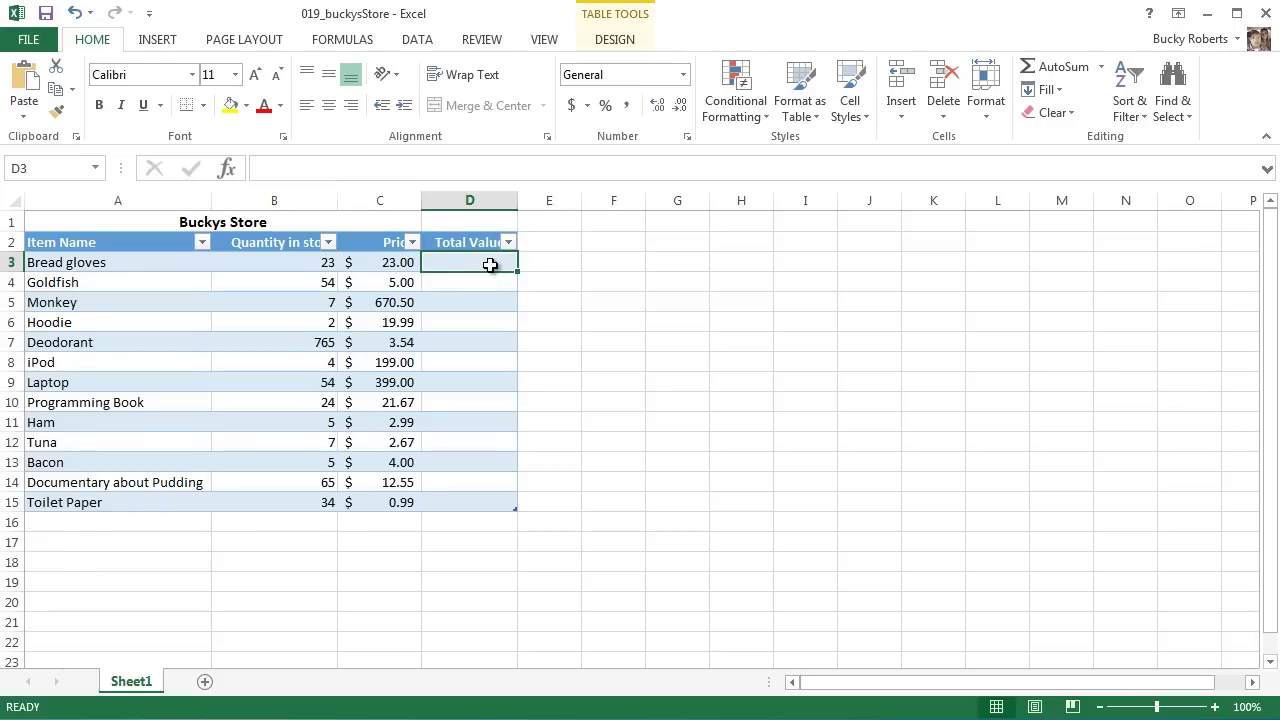
type("=")
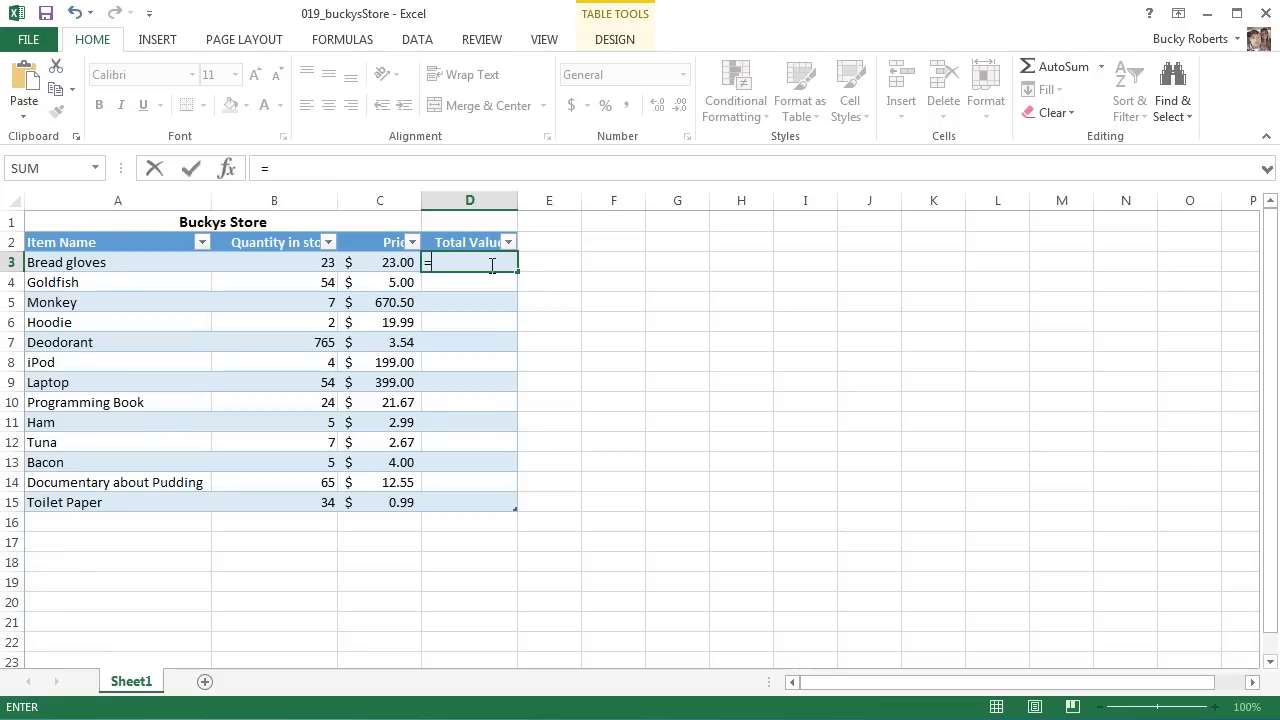
key("Left")
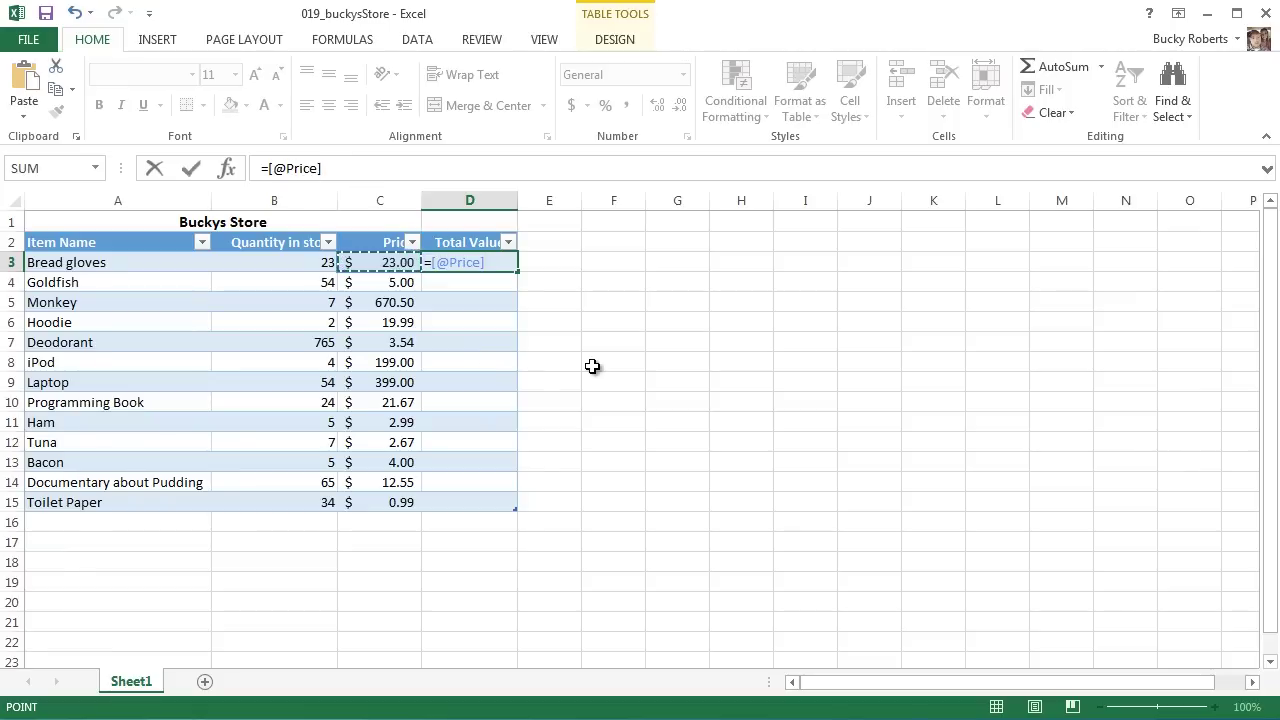
type("*")
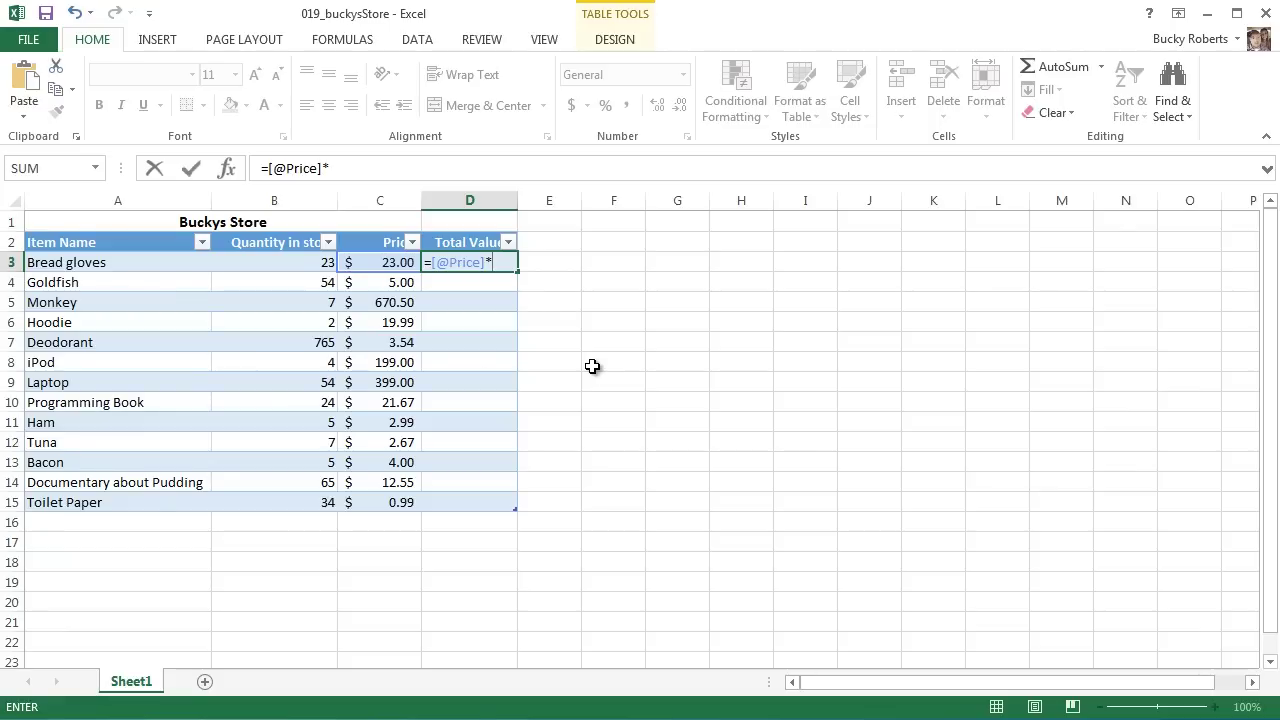
key("Left")
key("Left")
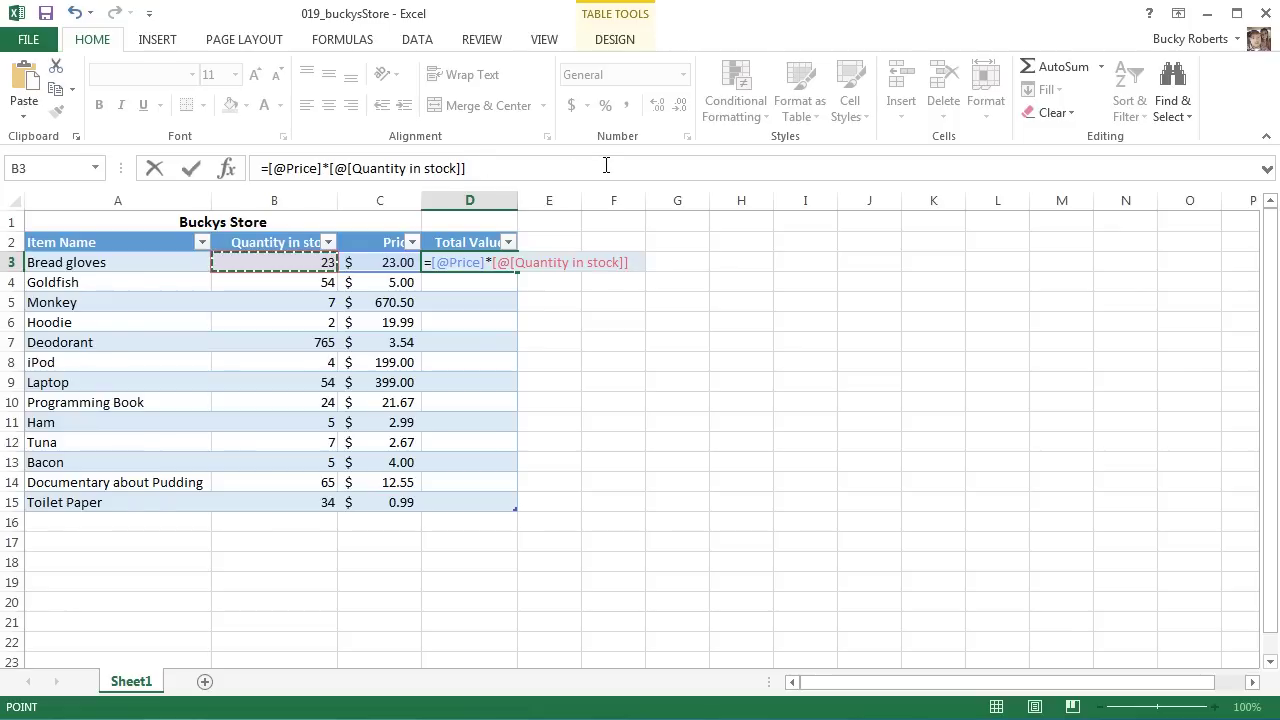
key("Return")
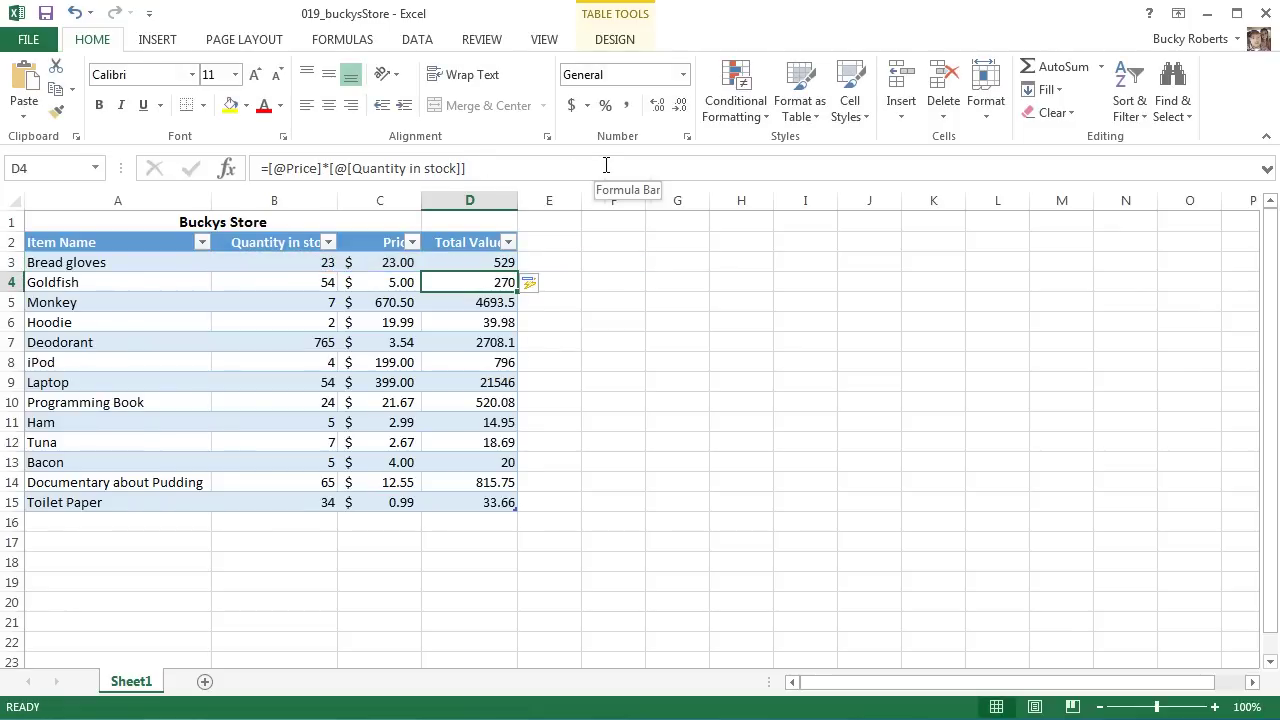
left_click(491, 262)
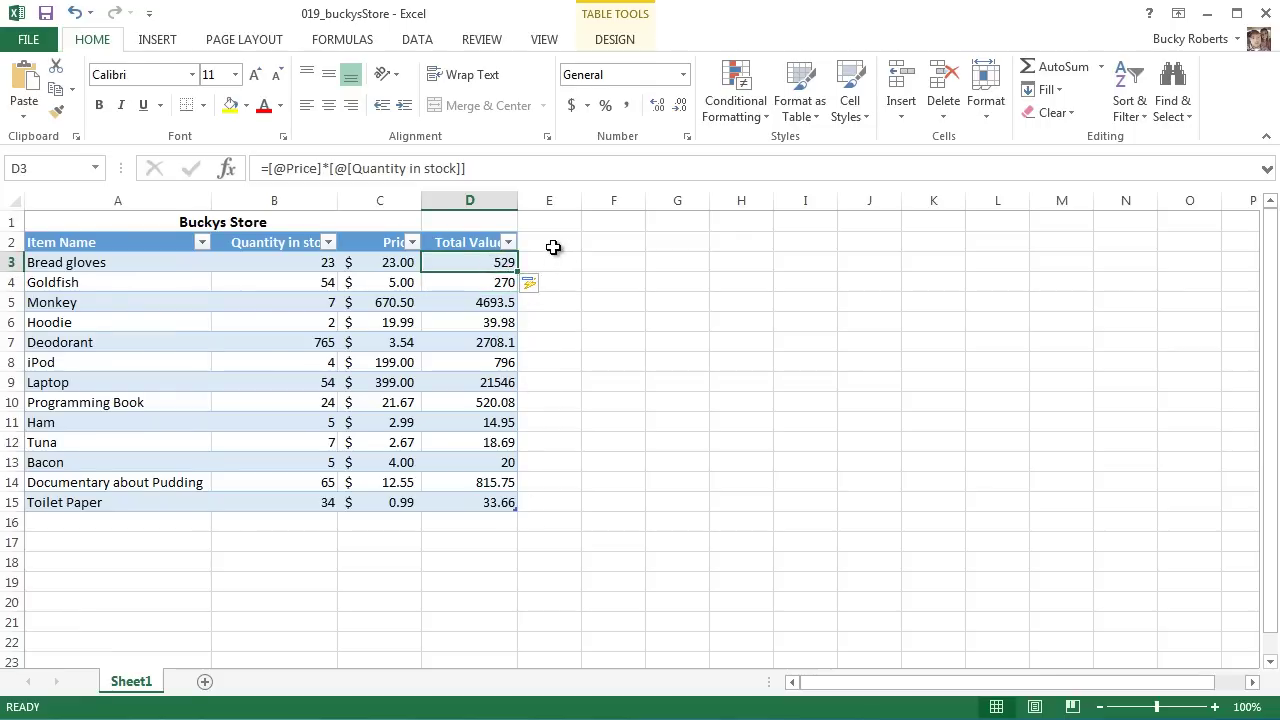
left_click(398, 263)
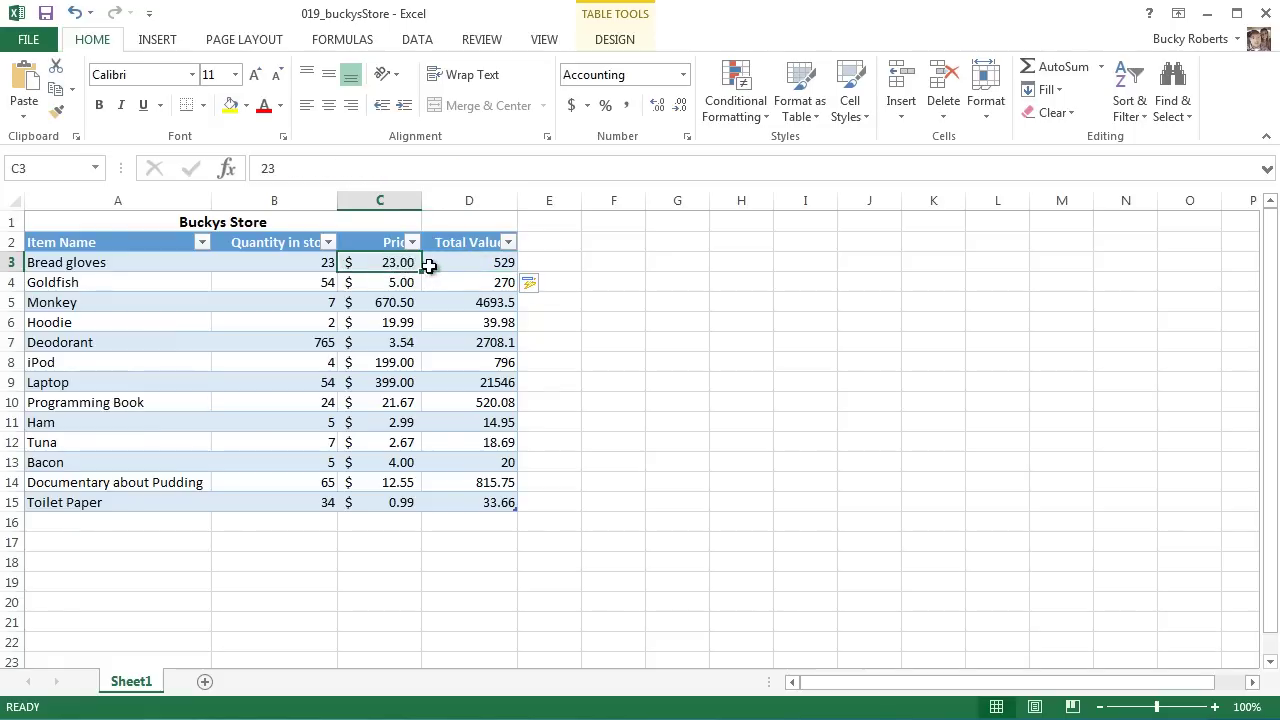
left_click(463, 262)
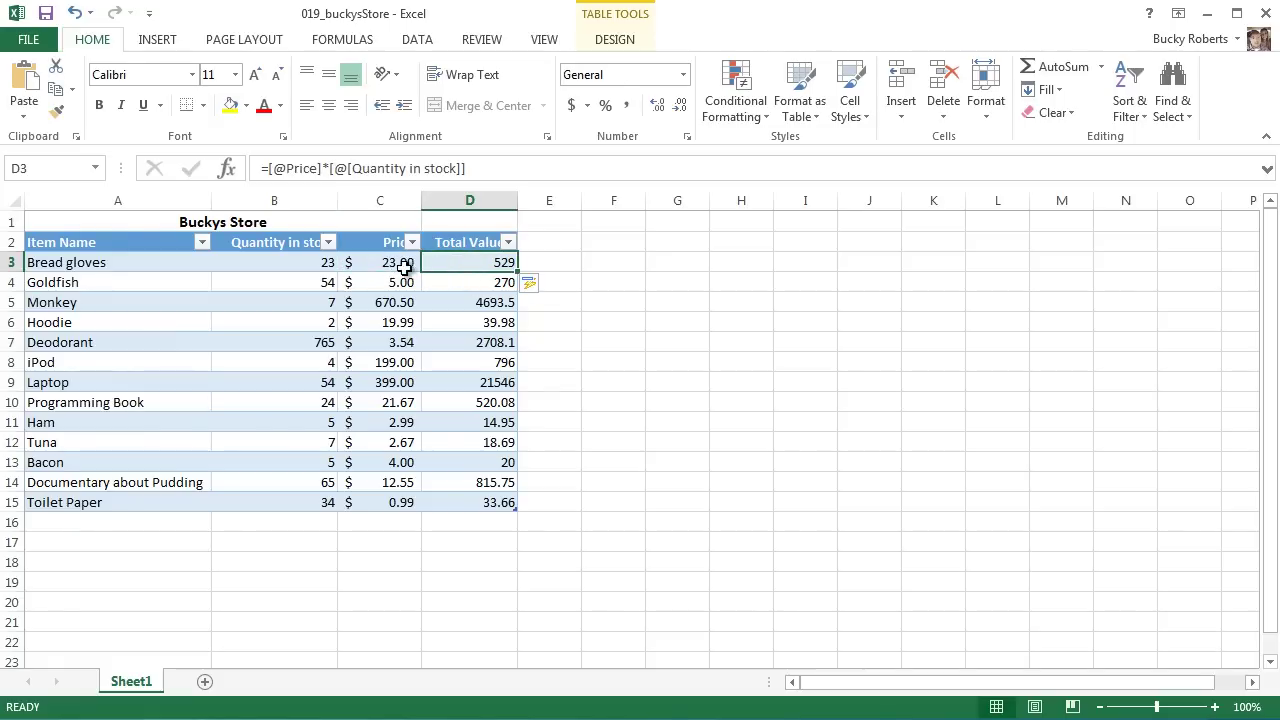
left_click(400, 262)
left_click(320, 262)
left_click(384, 268)
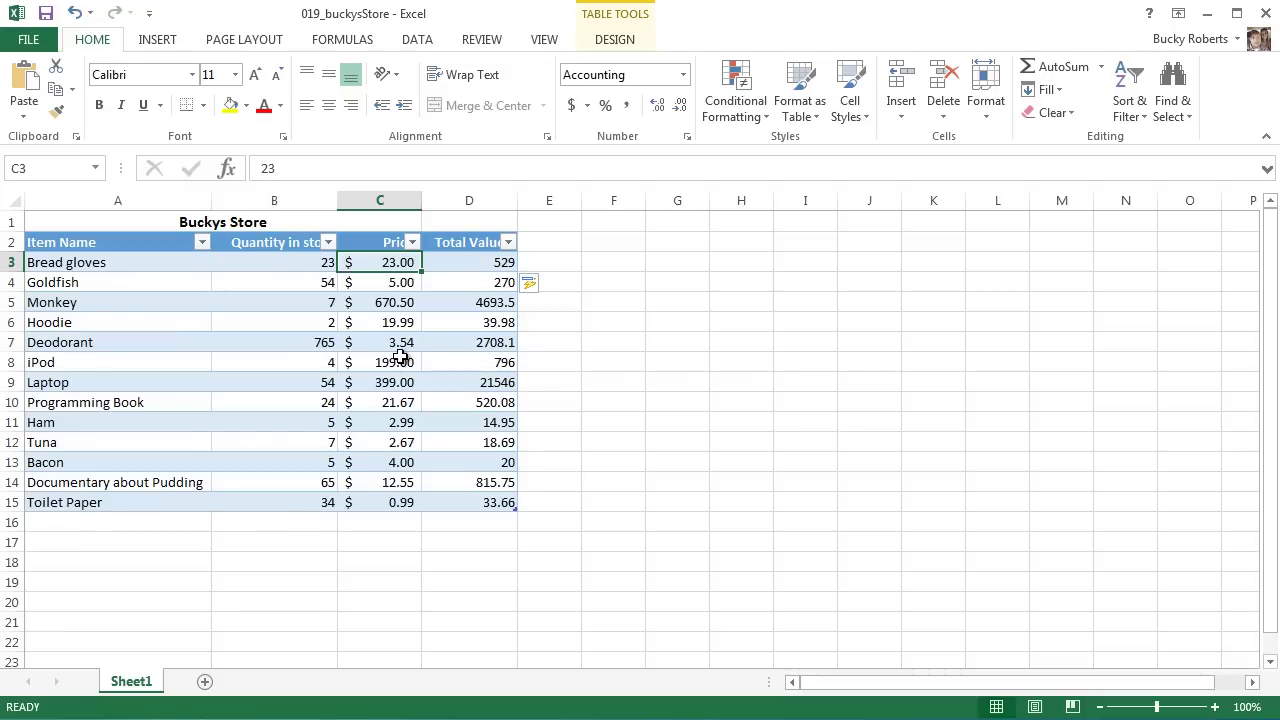
left_click(476, 265)
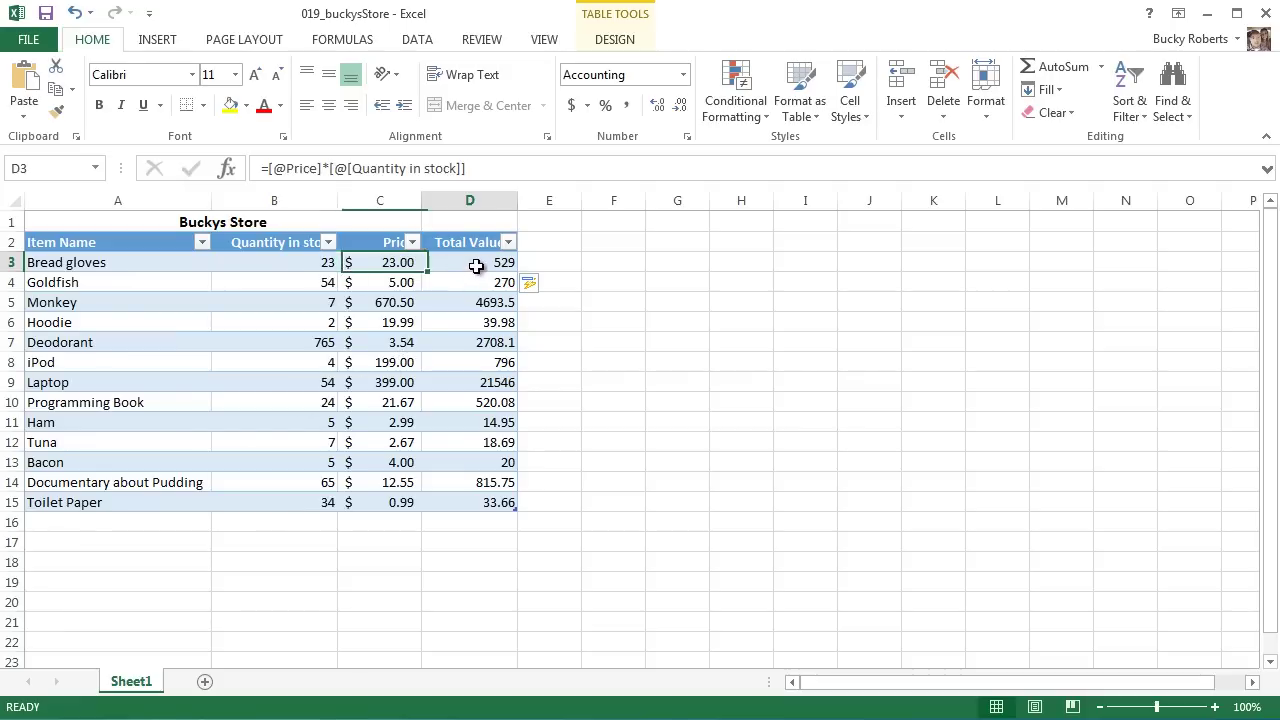
left_click(294, 265)
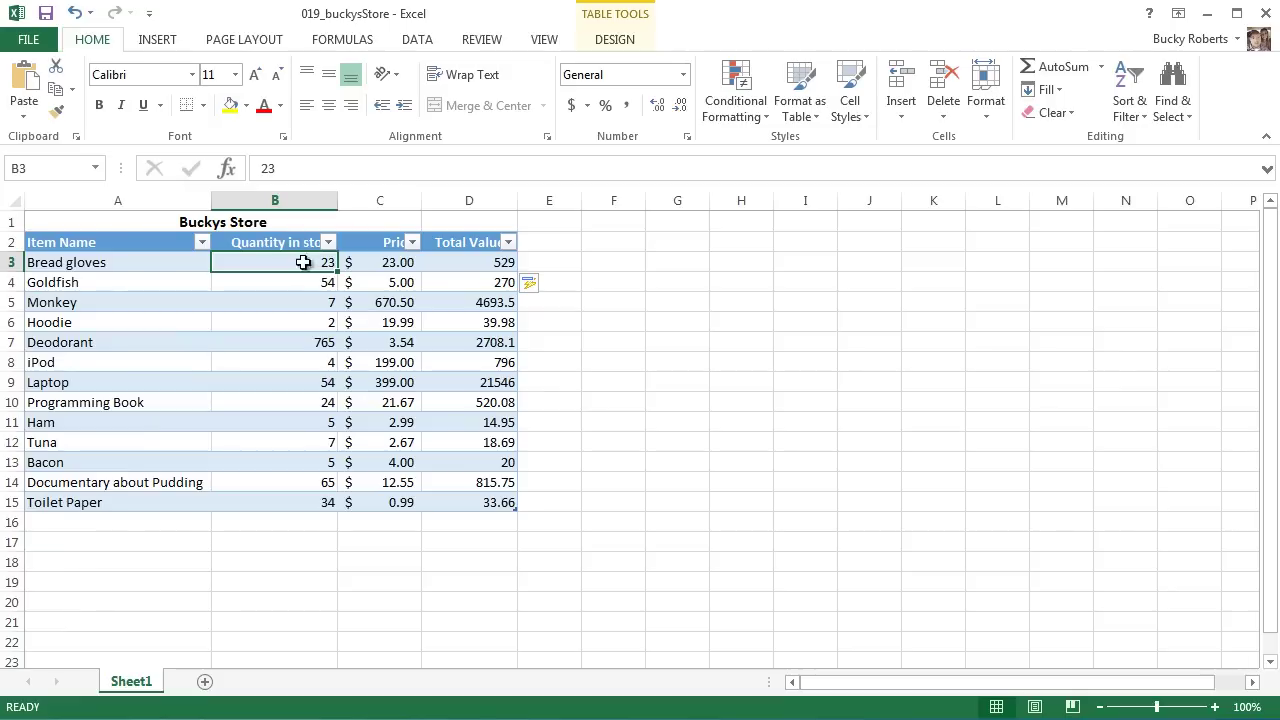
left_click(384, 264)
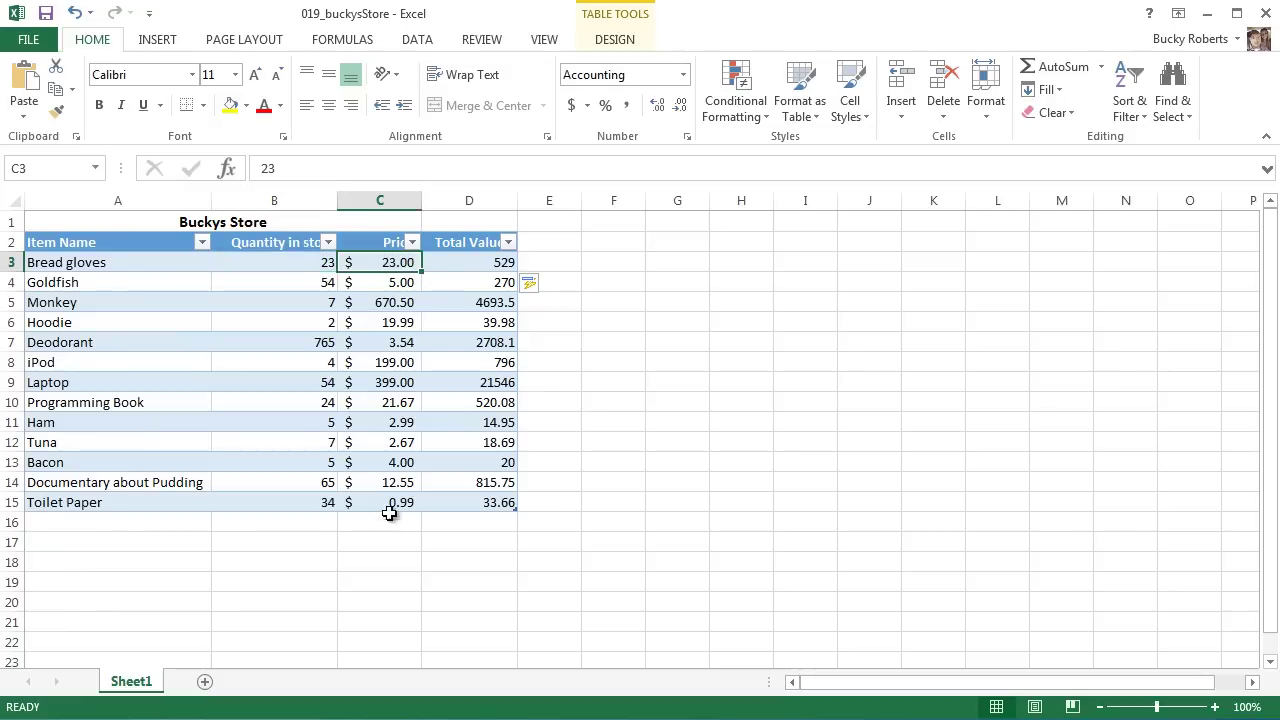
left_click(486, 262)
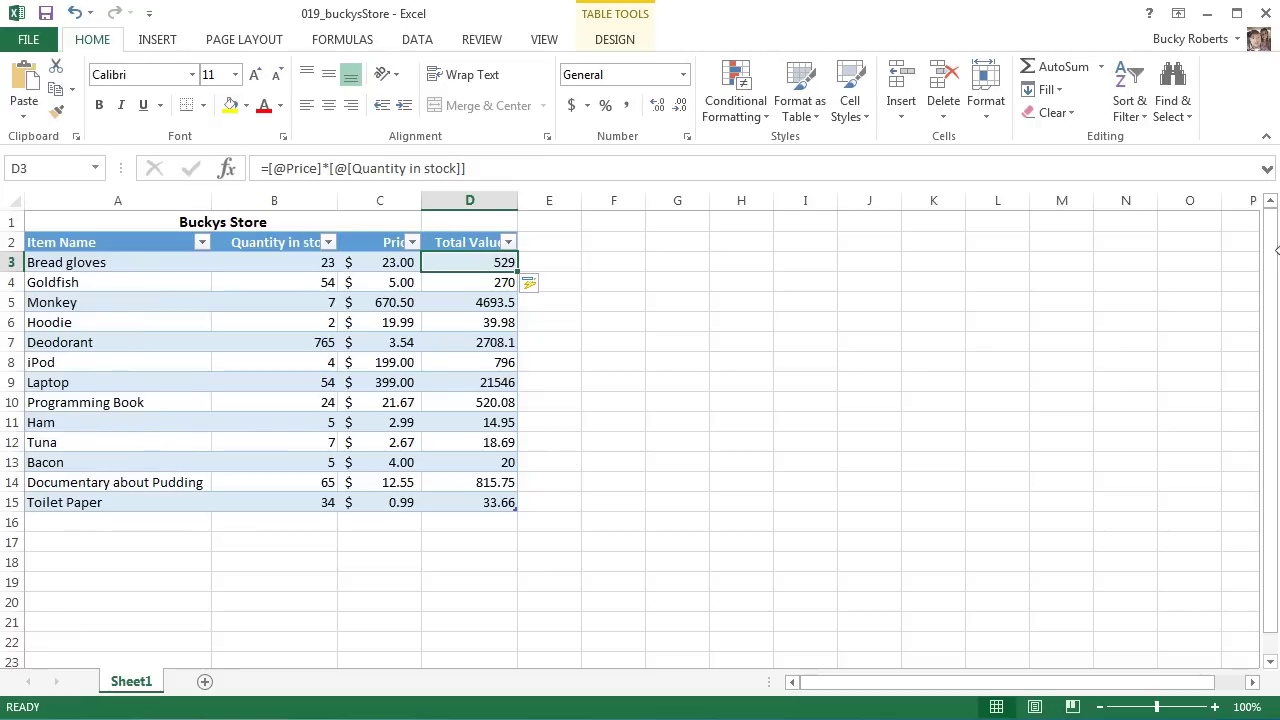
mouse_move(1272, 252)
left_mouse_down()
mouse_move(1273, 357)
mouse_move(1272, 245)
left_mouse_up()
left_click(324, 168)
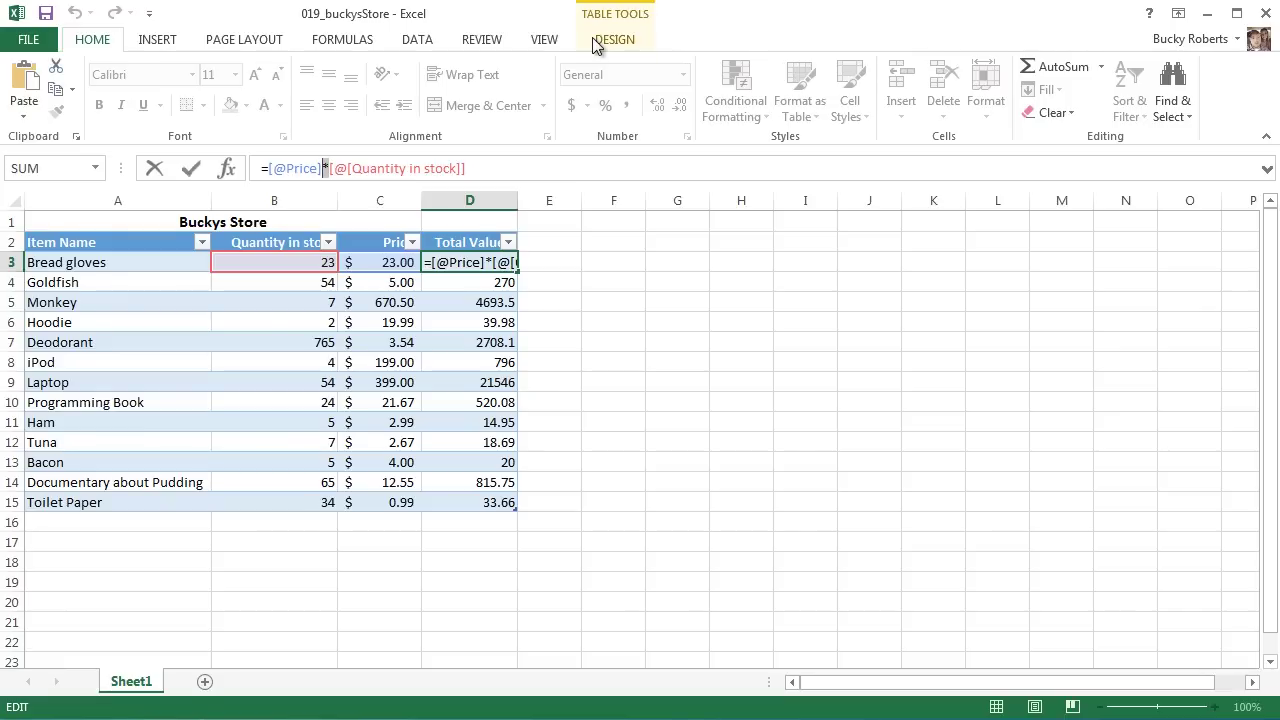
type("+")
left_click(536, 169)
key("Return")
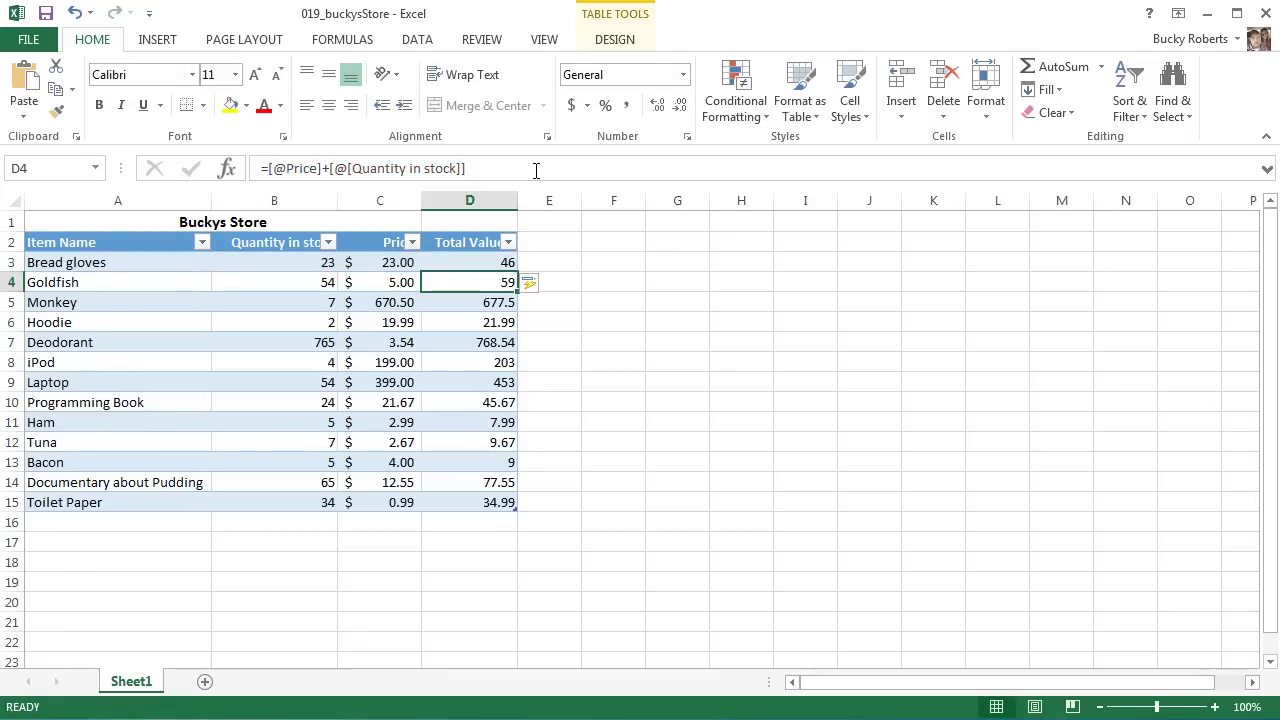
Check the Total Value results down column D, from Bread gloves to Programming Book
left_click(488, 502)
left_click(490, 482)
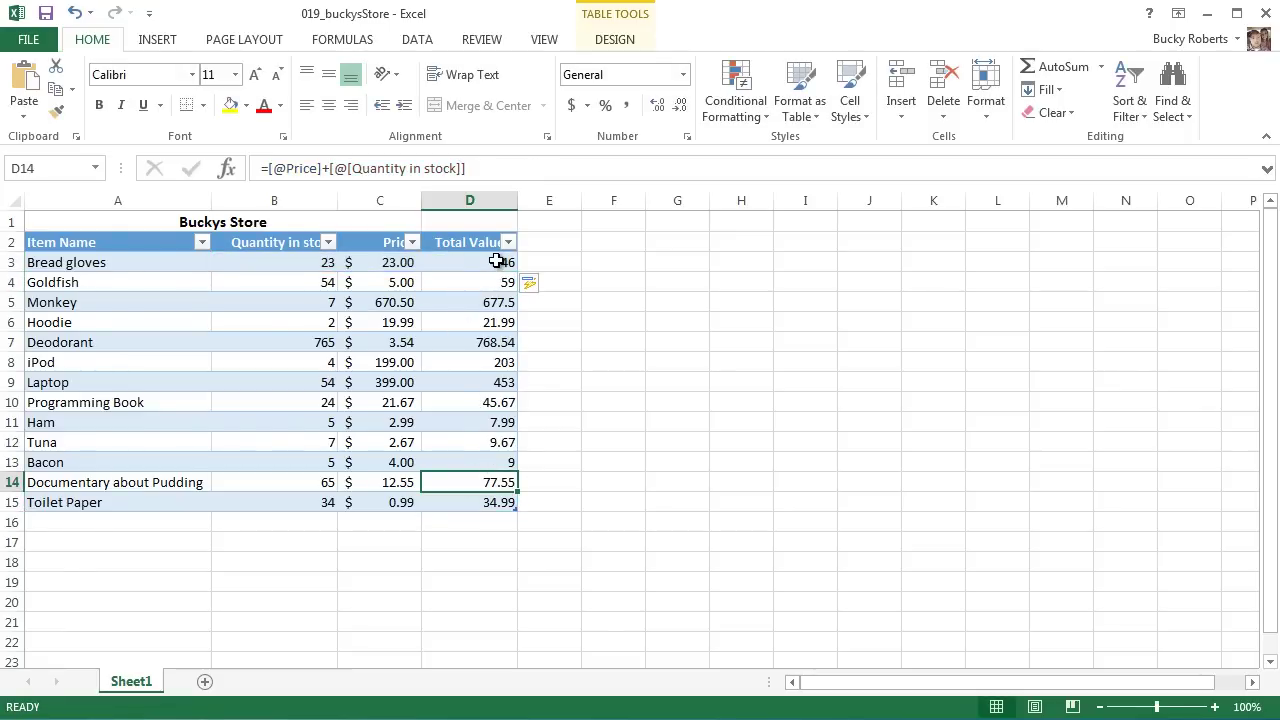
left_click(472, 284)
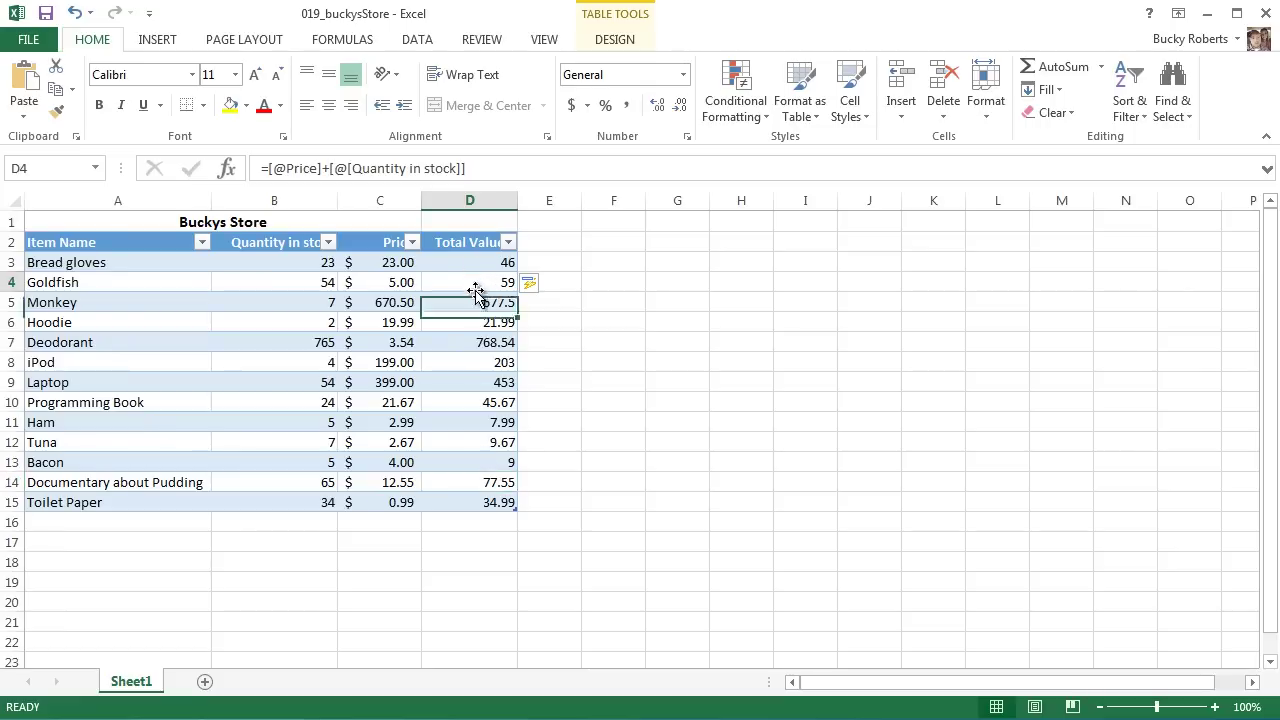
left_click(494, 263)
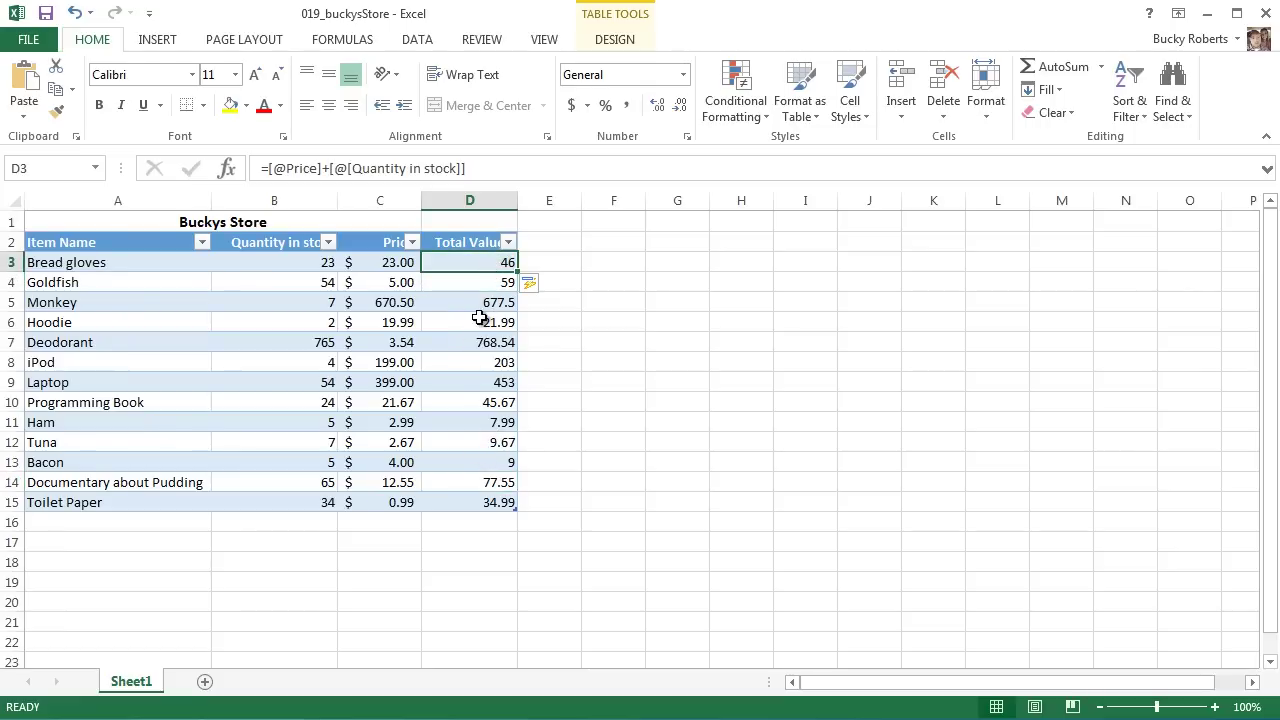
left_click(478, 306)
left_click(474, 343)
left_click(475, 368)
left_click(474, 381)
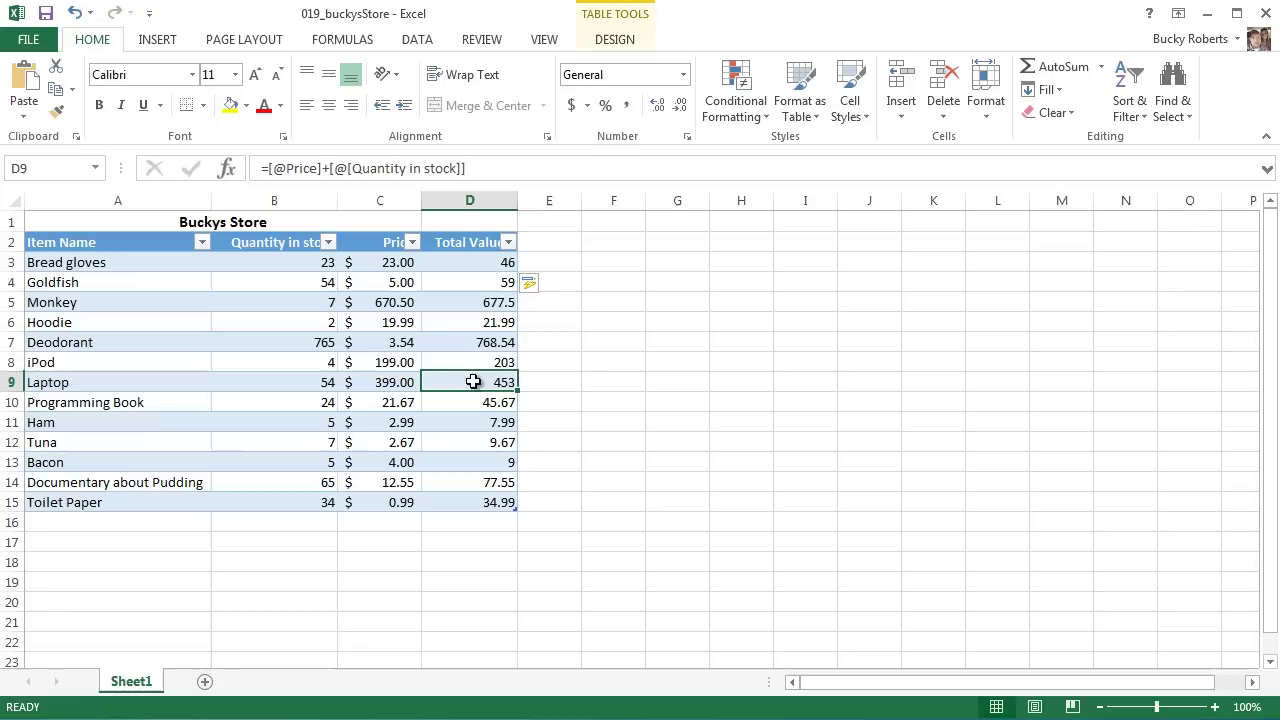
left_click(474, 402)
In the Programming Book formula, select the + and the quantity reference
left_click(328, 168)
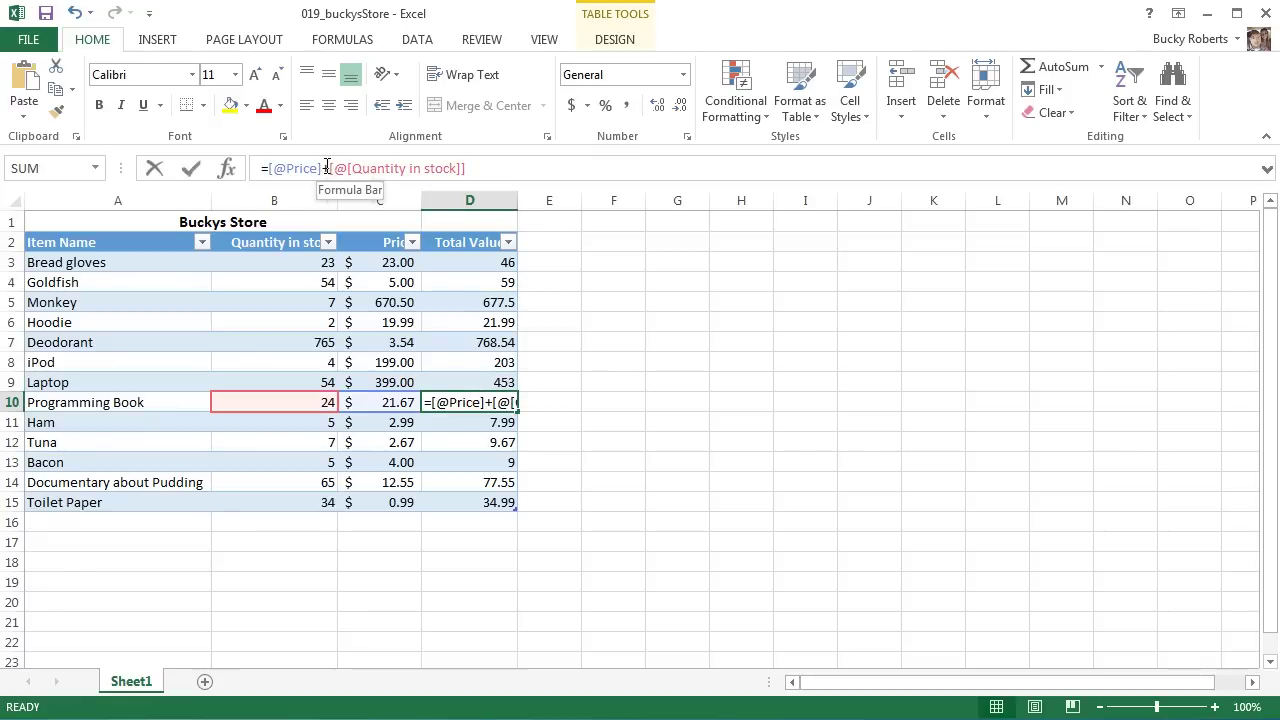
left_click_drag(322, 168, 330, 168)
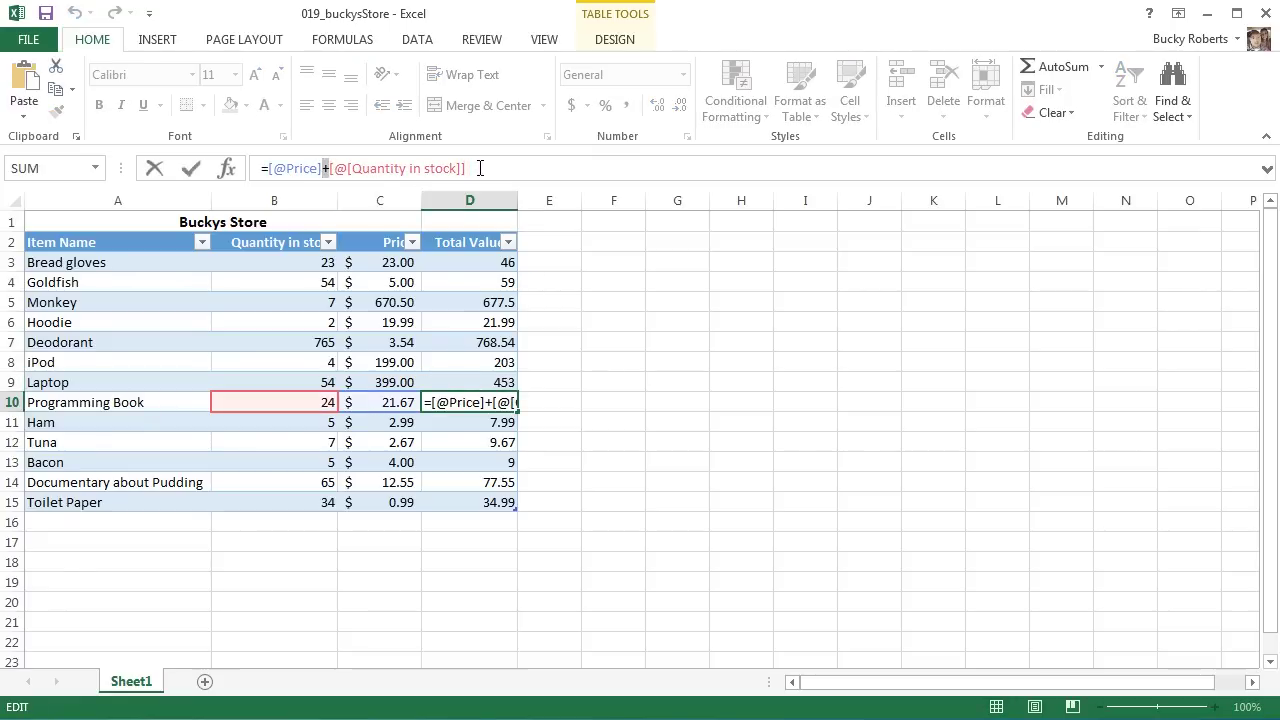
left_click_drag(406, 168, 323, 168)
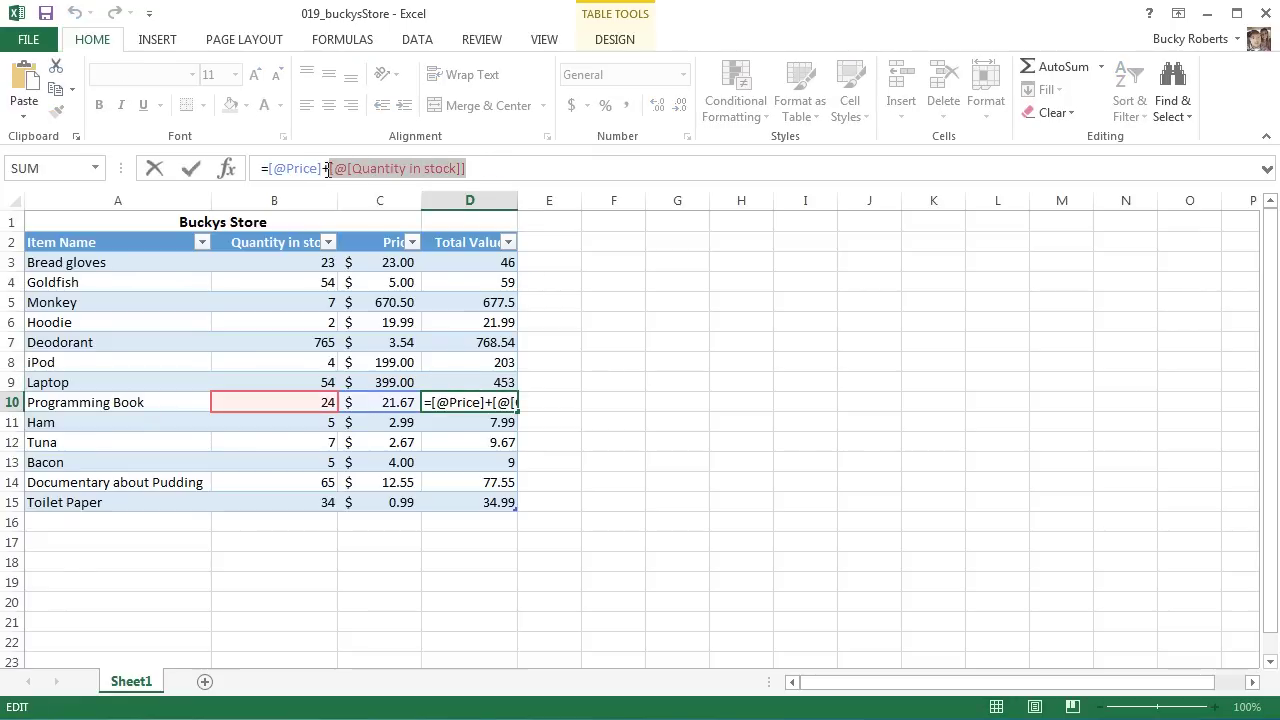